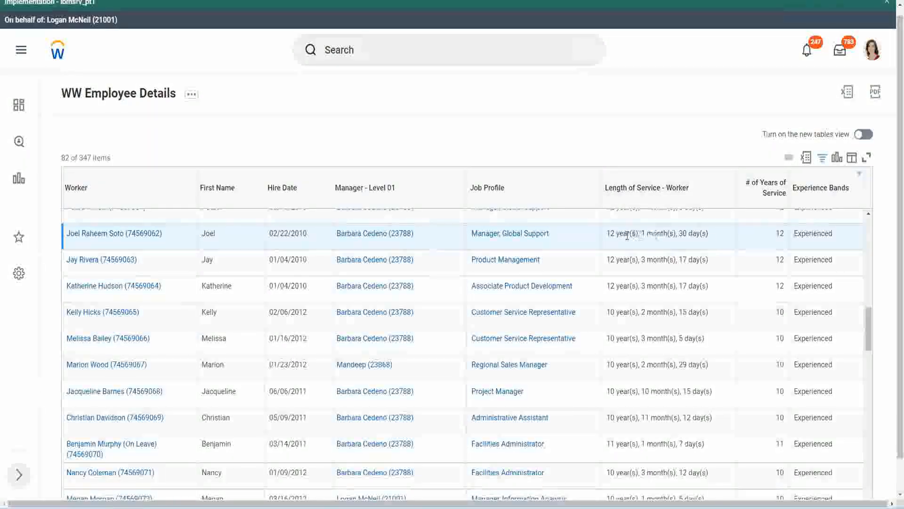
# - Compare length of service with number of years of service in the Manager, Global Support and Administrative Assistant rows
pyautogui.moveTo(607, 236); pyautogui.dragTo(611, 234)
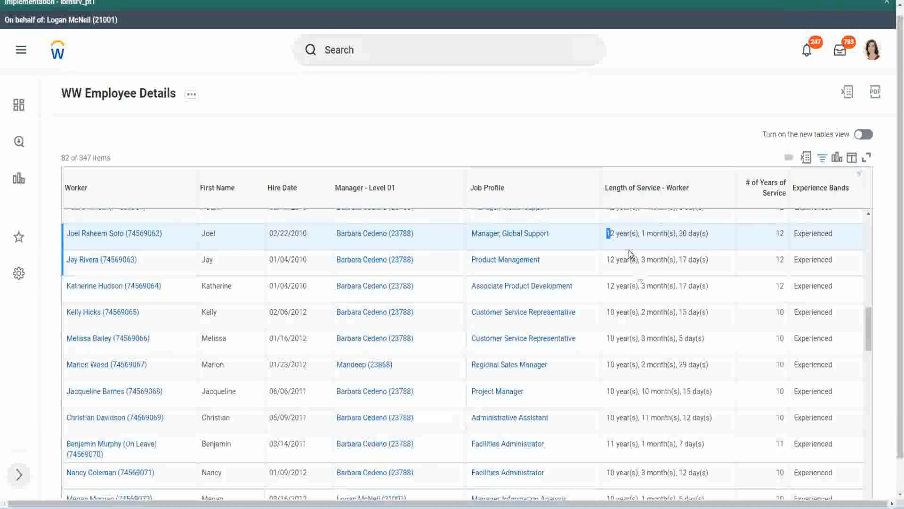
pyautogui.click(638, 233)
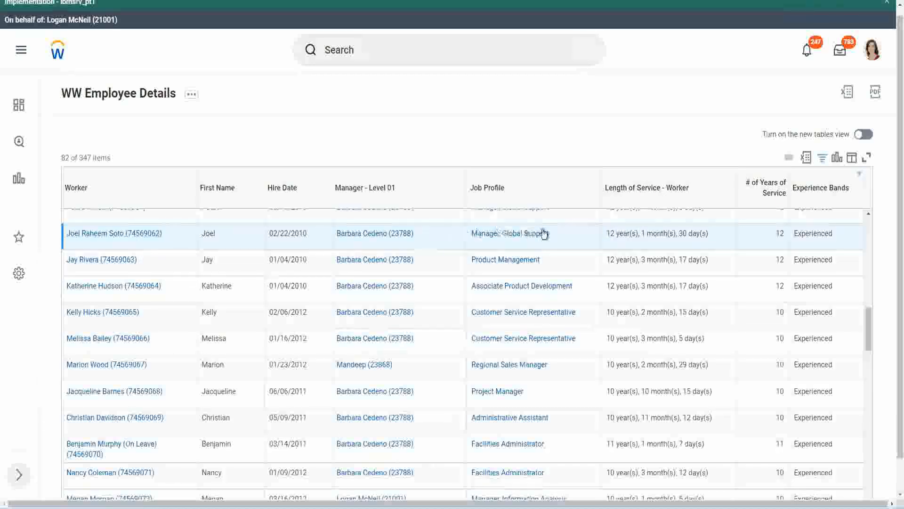
pyautogui.doubleClick(610, 233)
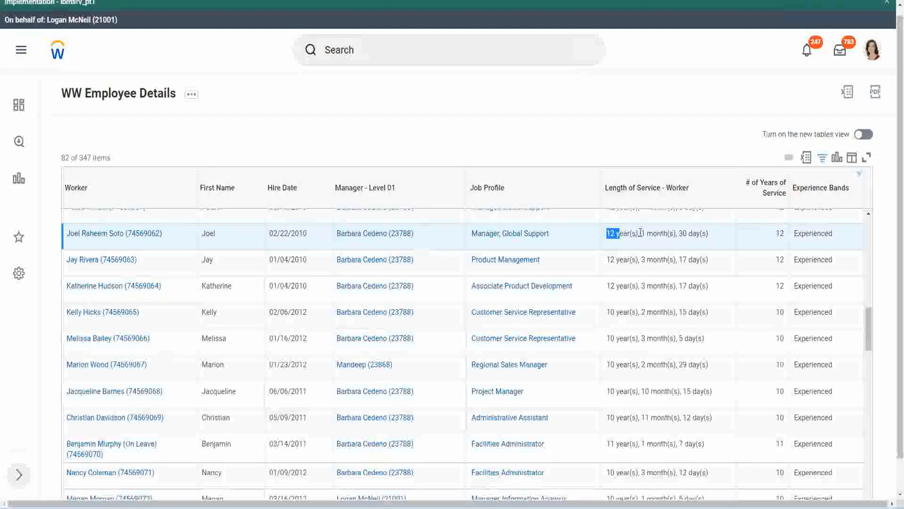
pyautogui.doubleClick(683, 233)
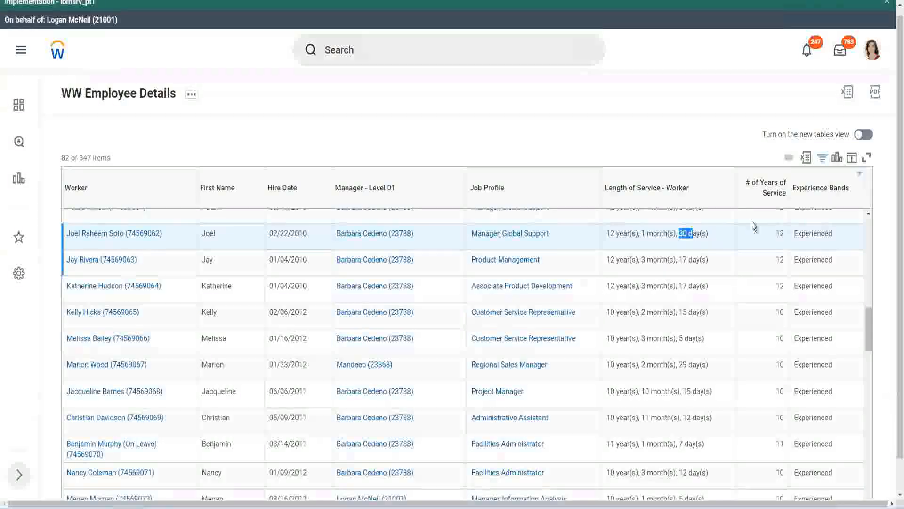
pyautogui.click(759, 247)
pyautogui.doubleClick(760, 246)
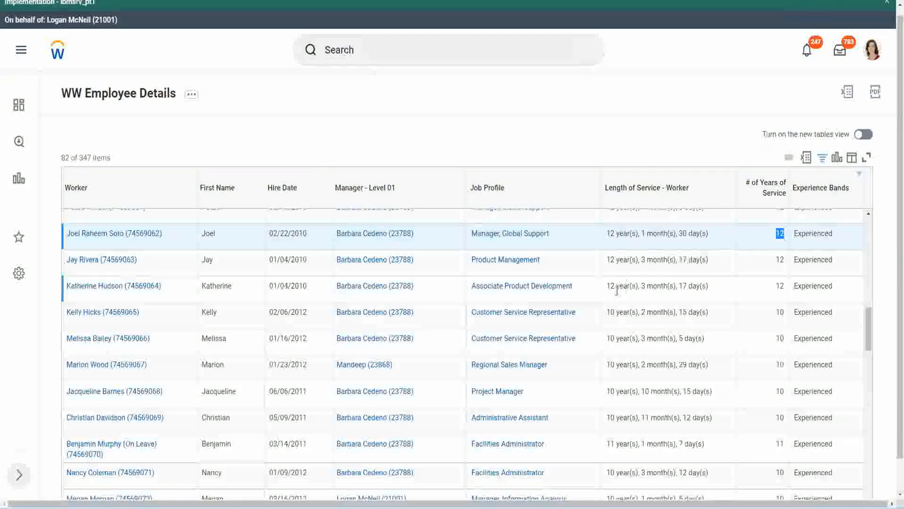
pyautogui.click(620, 418)
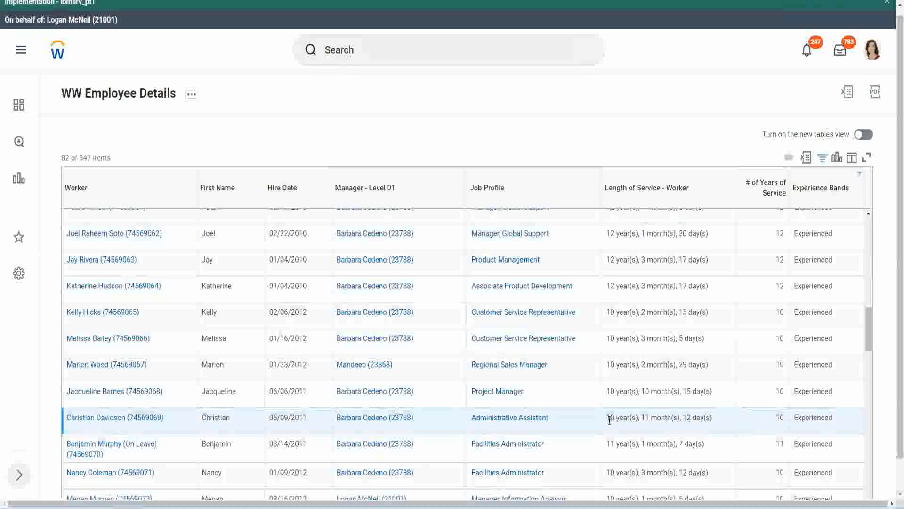
pyautogui.doubleClick(647, 417)
pyautogui.moveTo(686, 417); pyautogui.dragTo(701, 417)
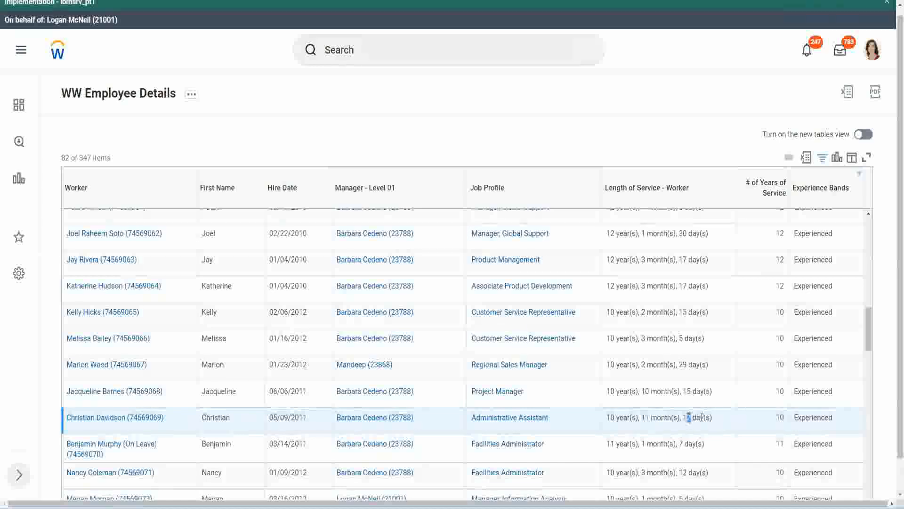
pyautogui.click(701, 418)
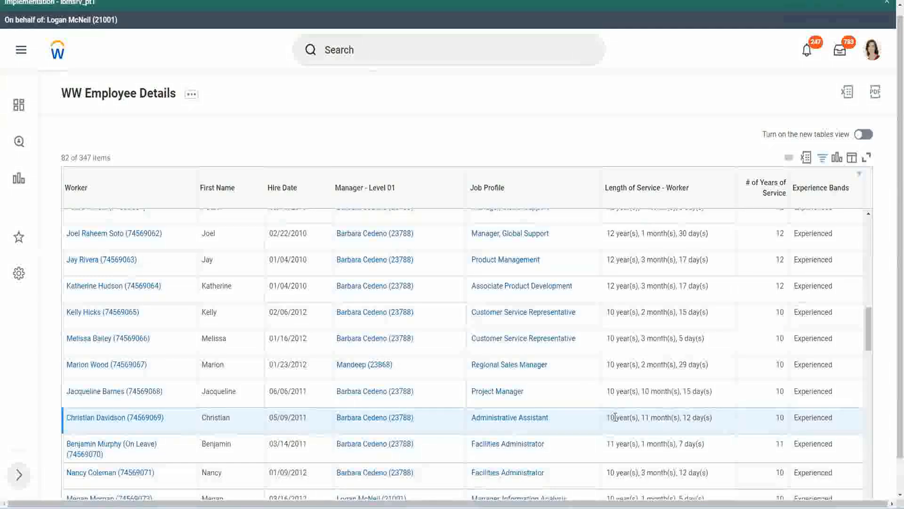
pyautogui.doubleClick(779, 418)
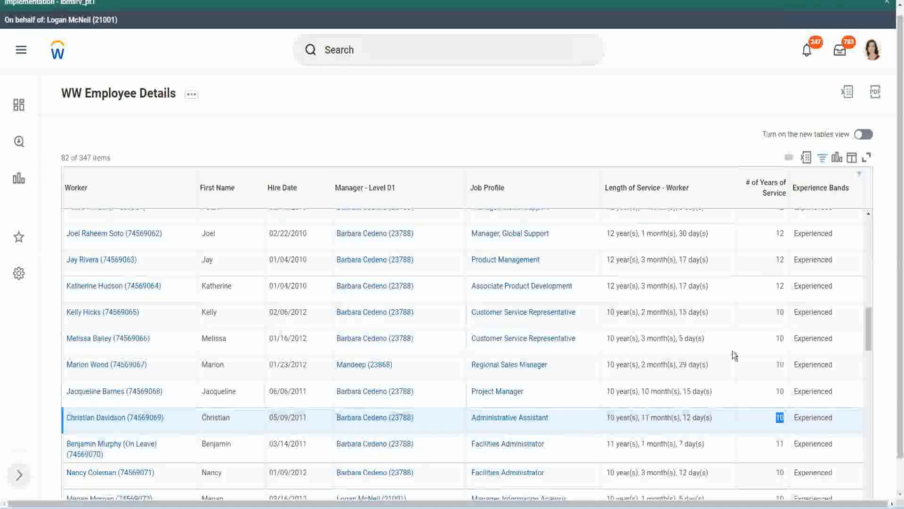
pyautogui.click(779, 299)
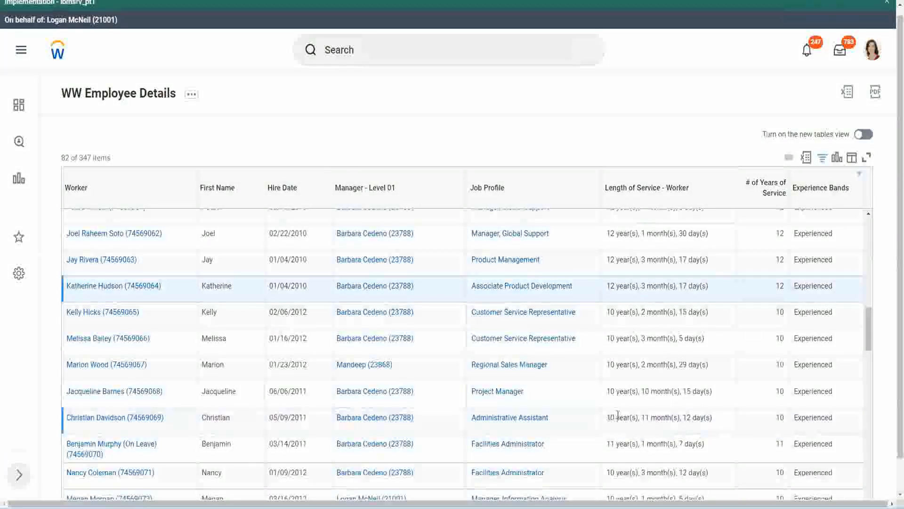
# - Examine how months and days are treated in the years-of-service values, including the Project Manager row
pyautogui.click(684, 414)
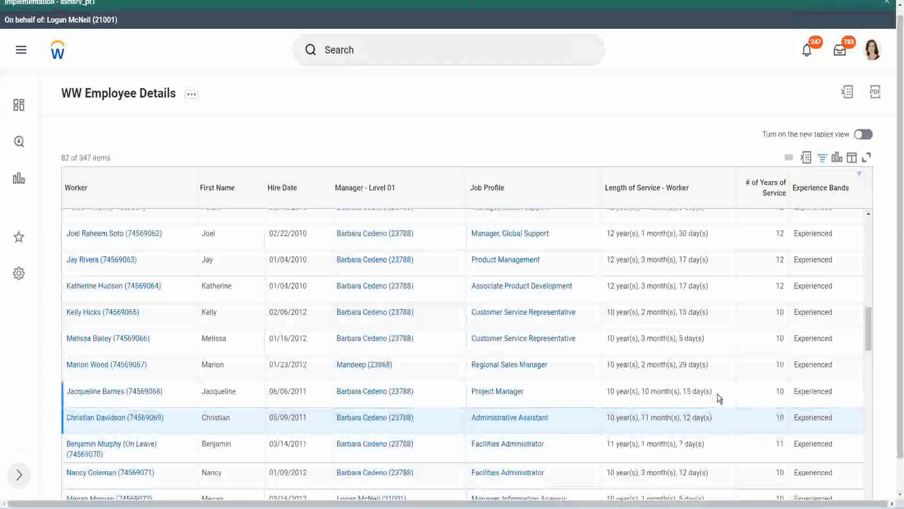
pyautogui.doubleClick(782, 233)
pyautogui.moveTo(606, 234); pyautogui.dragTo(708, 229)
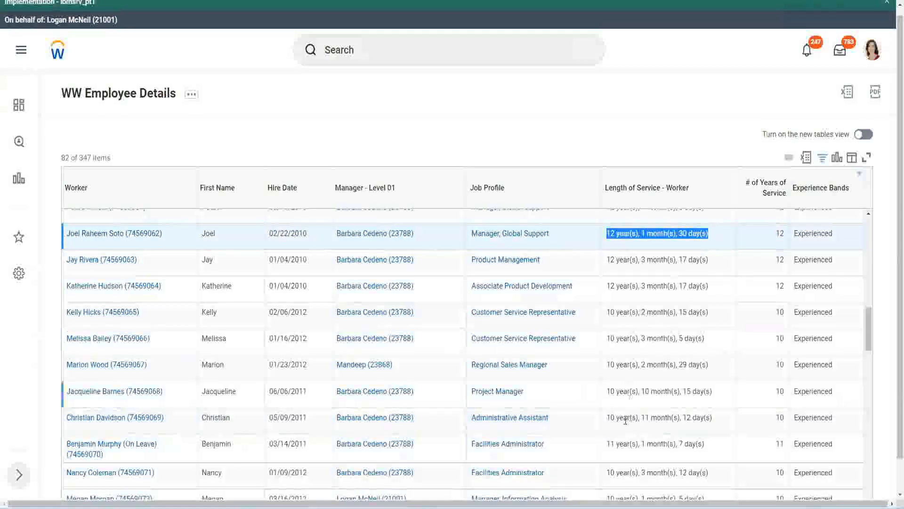
pyautogui.click(678, 417)
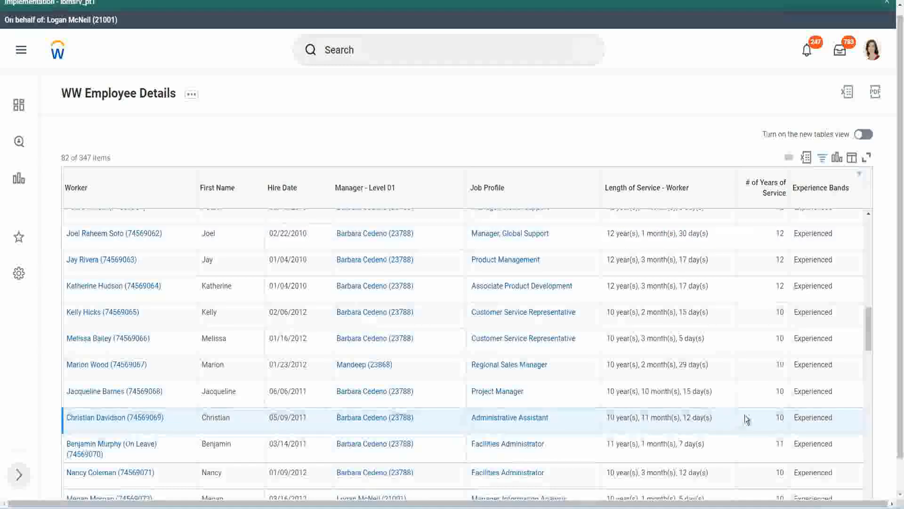
pyautogui.doubleClick(778, 417)
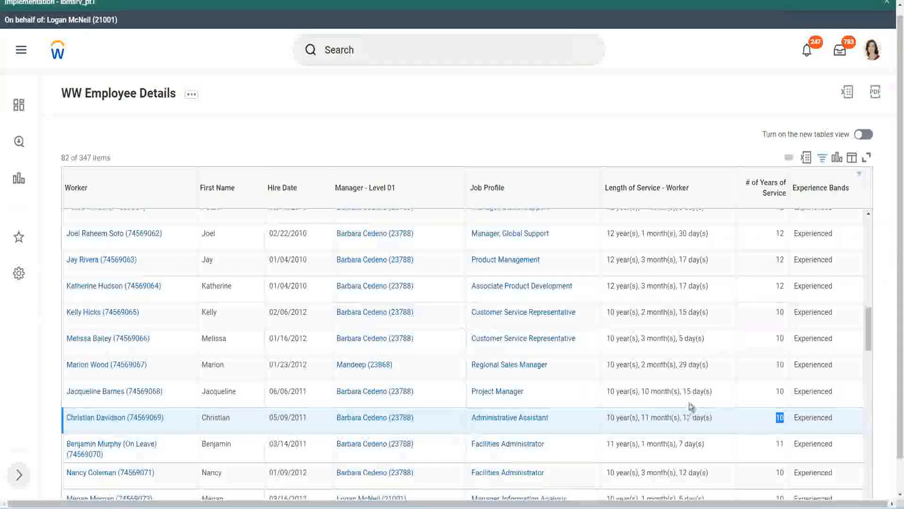
pyautogui.click(746, 420)
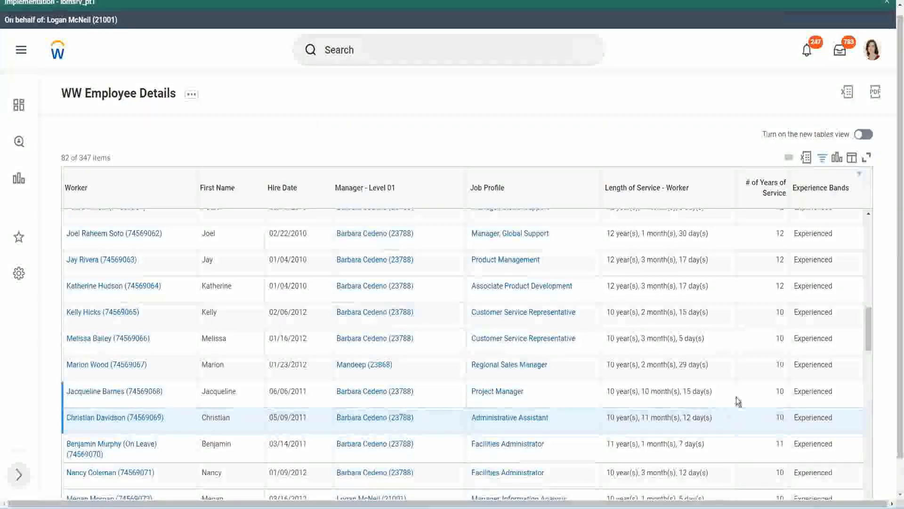
pyautogui.click(753, 391)
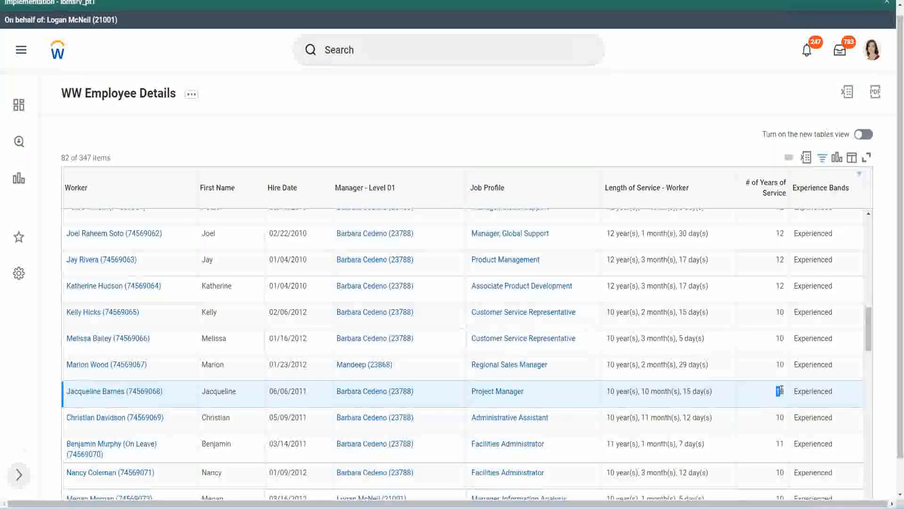
pyautogui.doubleClick(645, 392)
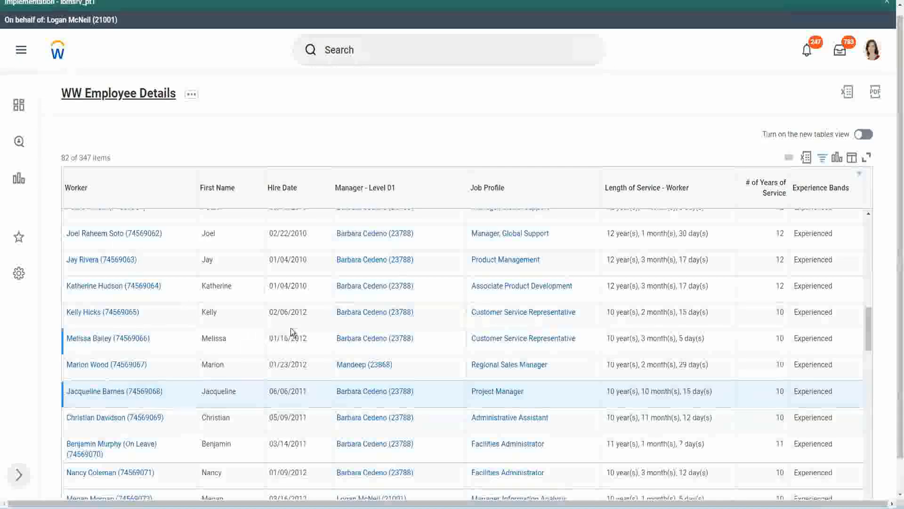
# - Return to the report definition and open the CF-WW-Eval Exp-Derive Experience Bands from Years of Service field in a new tab
pyautogui.hotkey('alt', 'Left')
pyautogui.scroll(-5, 294, 329)
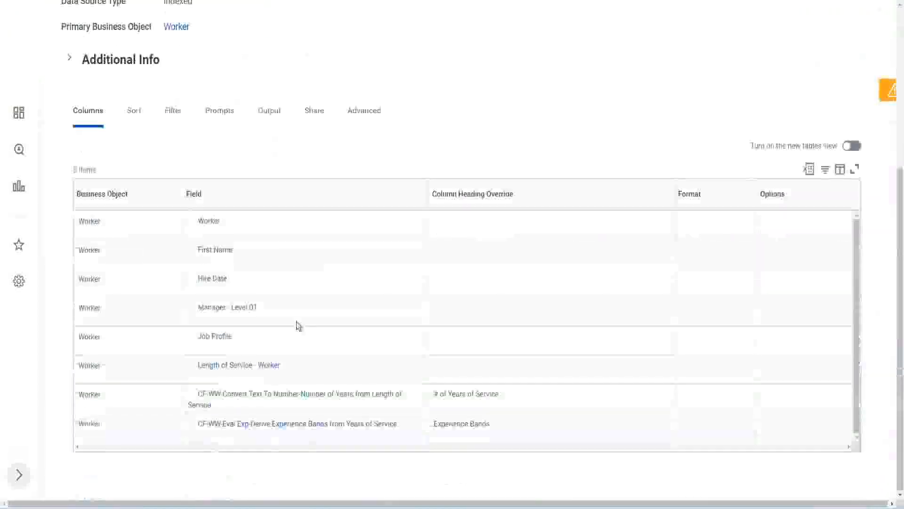
pyautogui.rightClick(245, 426)
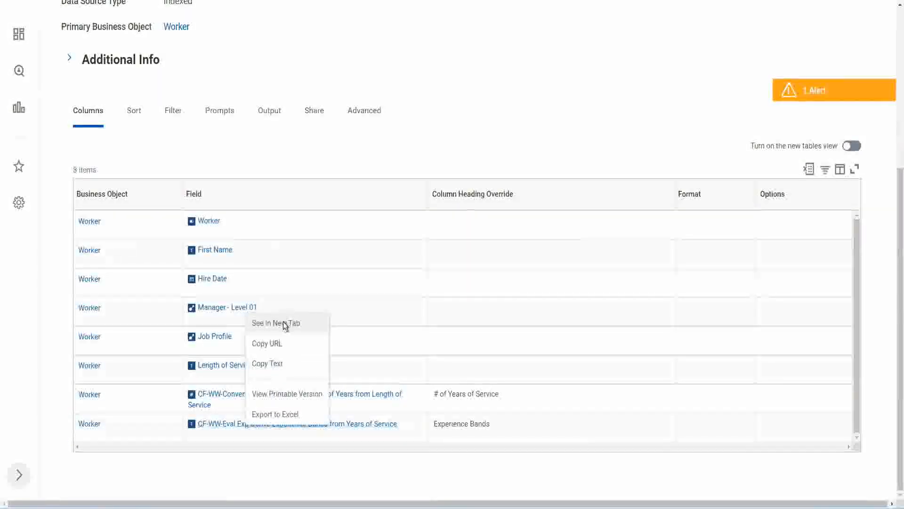
pyautogui.click(283, 321)
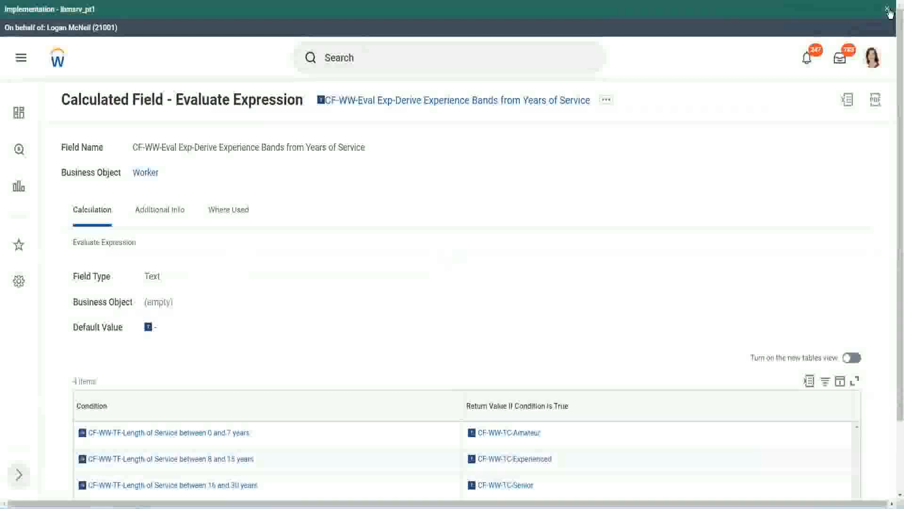
pyautogui.click(888, 9)
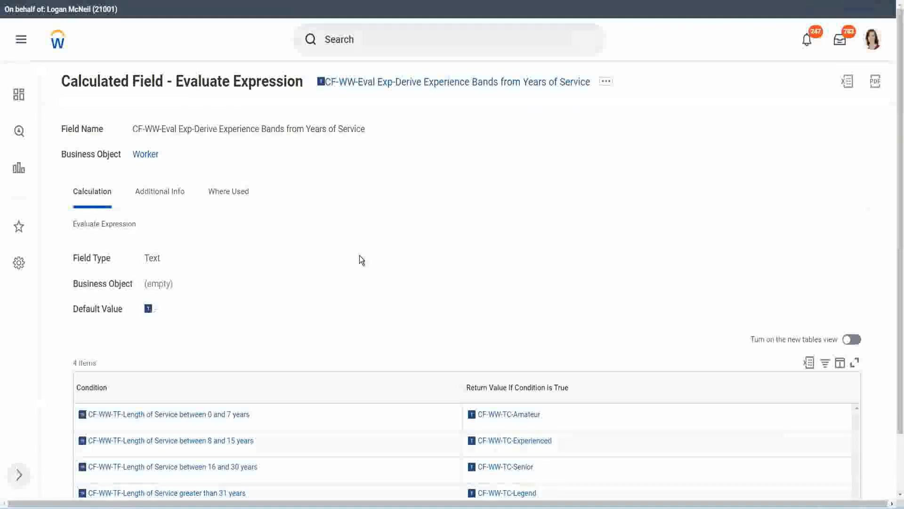
pyautogui.scroll(-1, 370, 262)
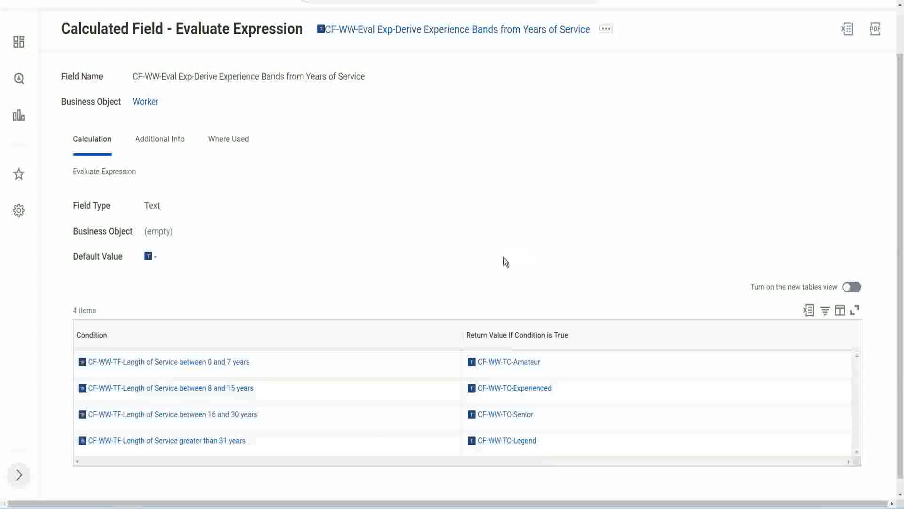
# - Copy the name of the Evaluate Expression calculated field as text
pyautogui.click(409, 332)
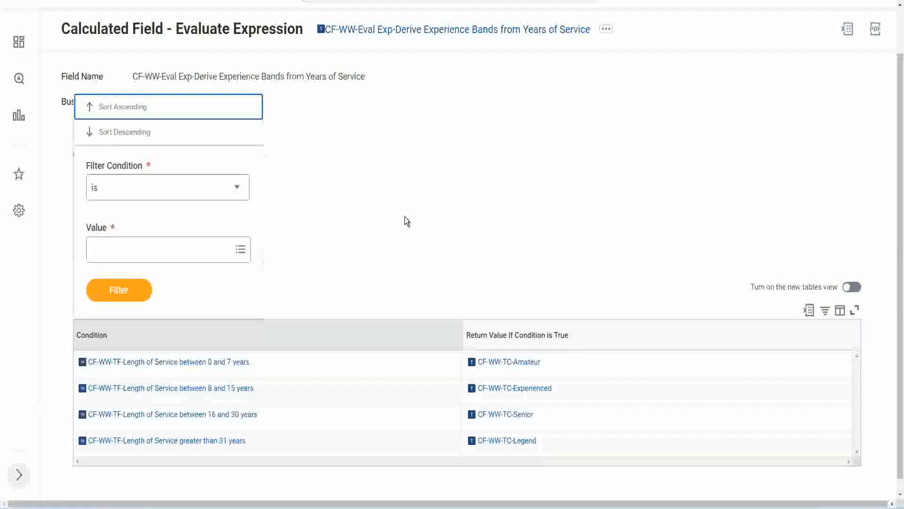
pyautogui.click(406, 221)
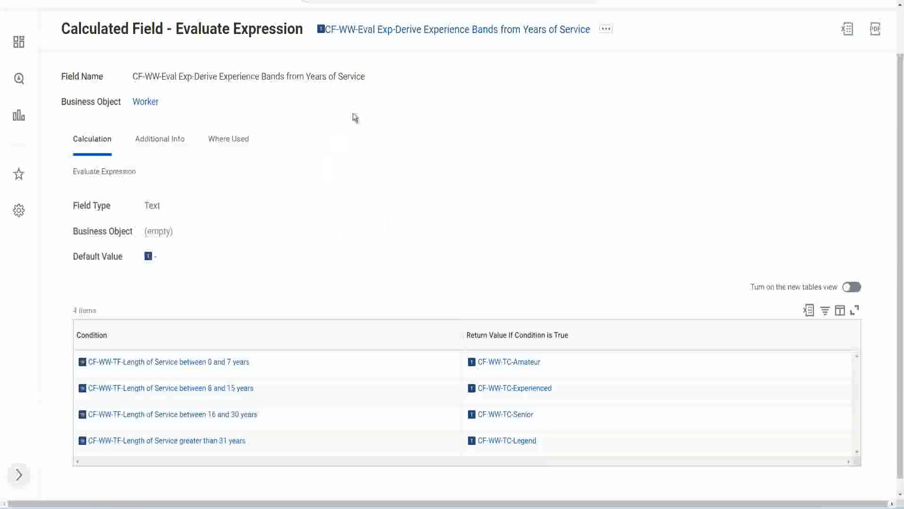
pyautogui.rightClick(398, 31)
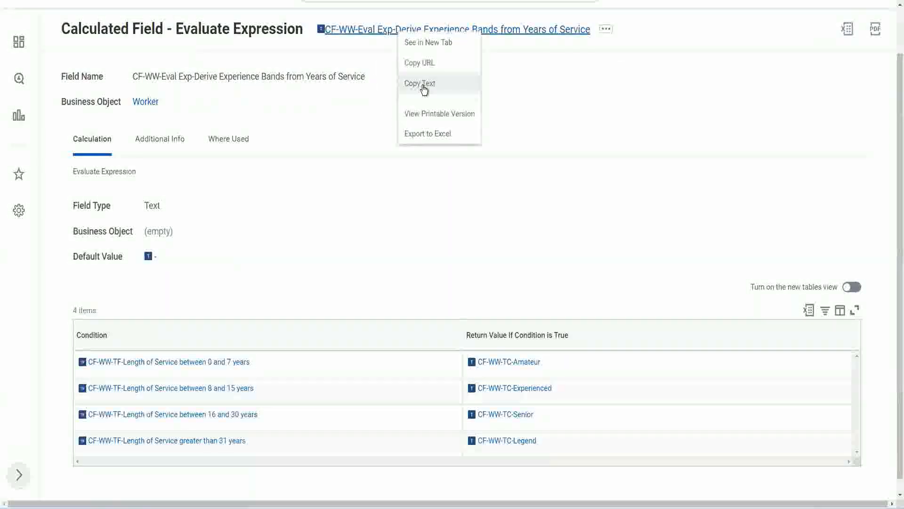
pyautogui.click(422, 84)
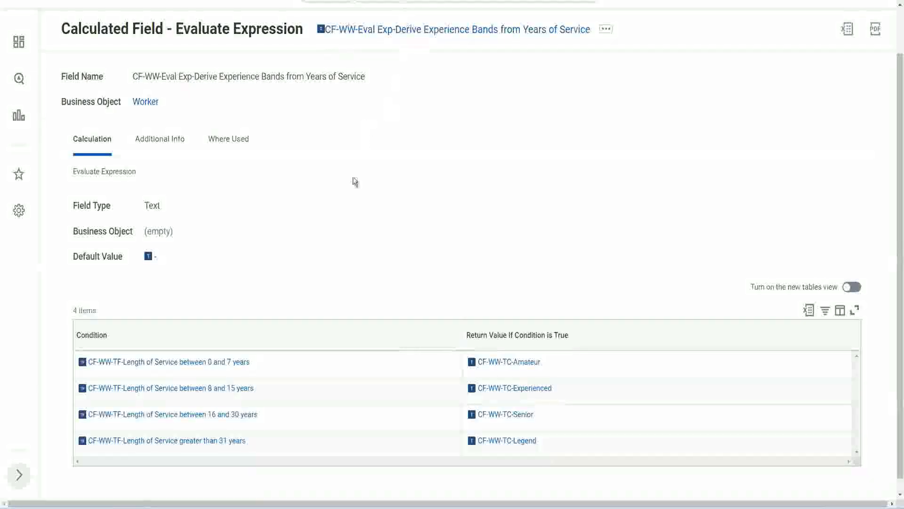
# - Go back to the WW Employee Details report definition and search "create cal field" to open the Create Calculated Field task
pyautogui.scroll(1, 352, 186)
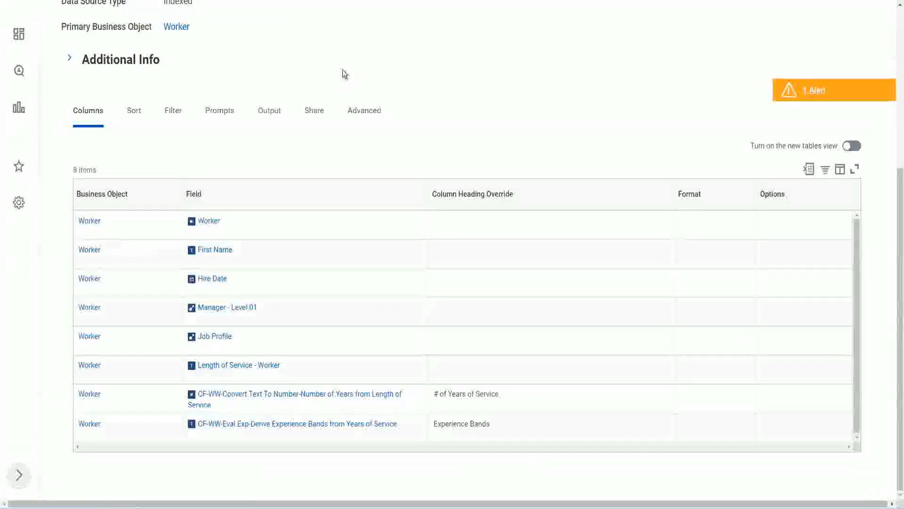
pyautogui.scroll(5, 343, 75)
pyautogui.click(367, 57)
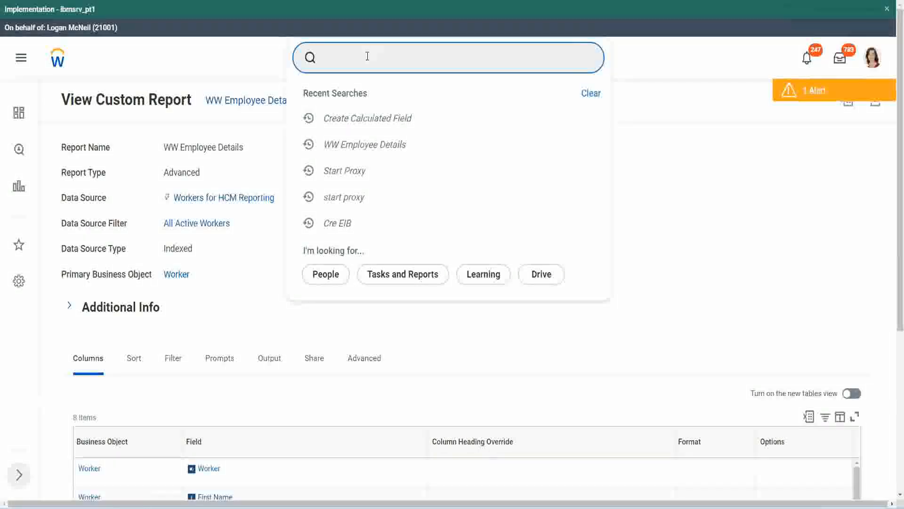
pyautogui.write('create cal field')
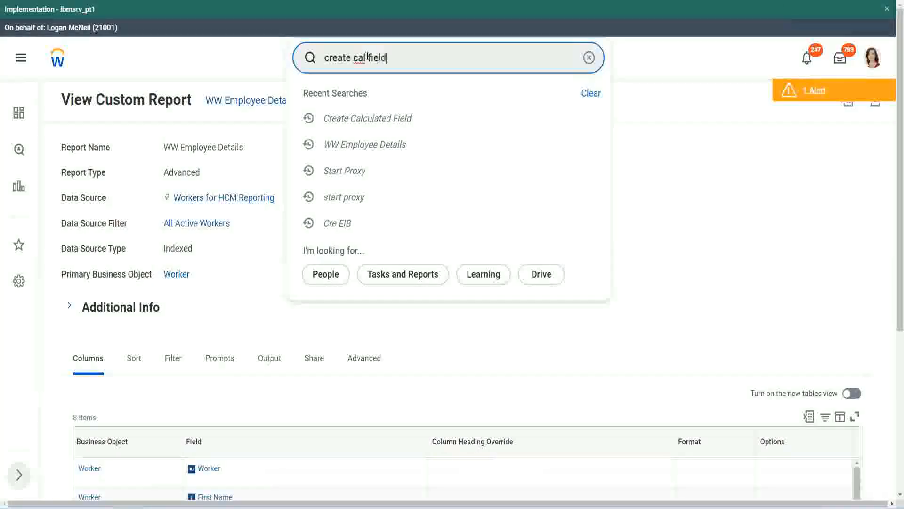
pyautogui.click(378, 97)
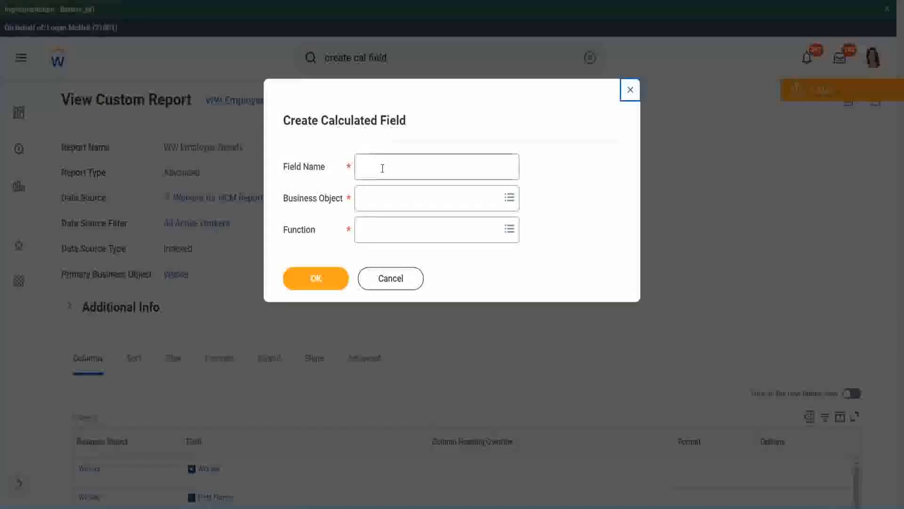
# - Paste the copied name as the new calculated field's name and insert "bands" after "Exp"
pyautogui.click(382, 168)
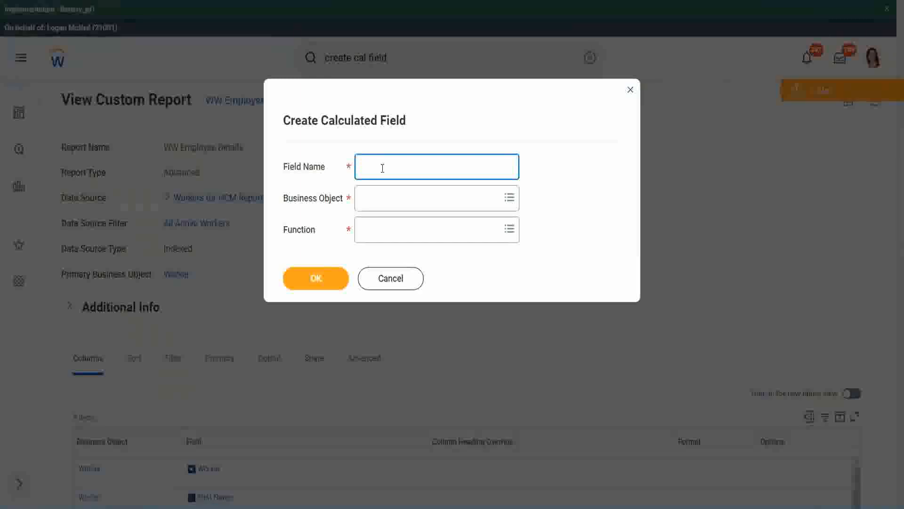
pyautogui.hotkey('ctrl', 'v')
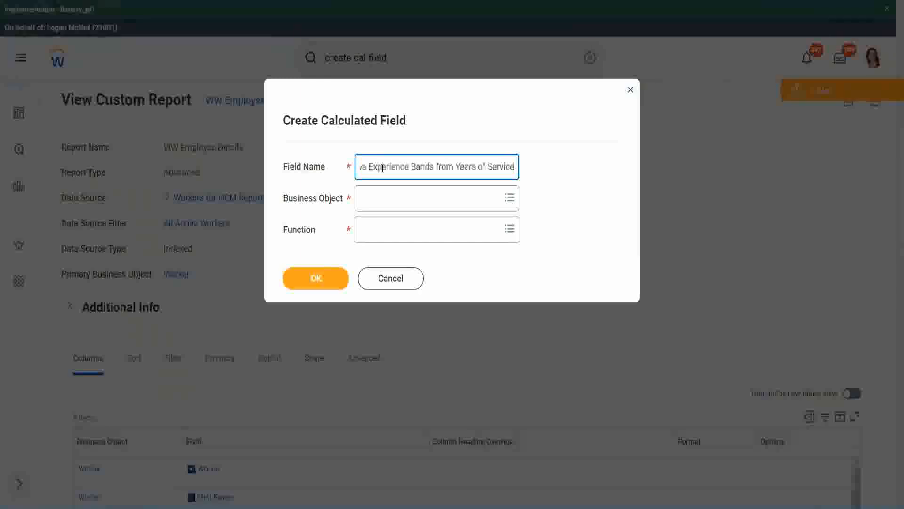
pyautogui.moveTo(399, 166); pyautogui.dragTo(332, 151)
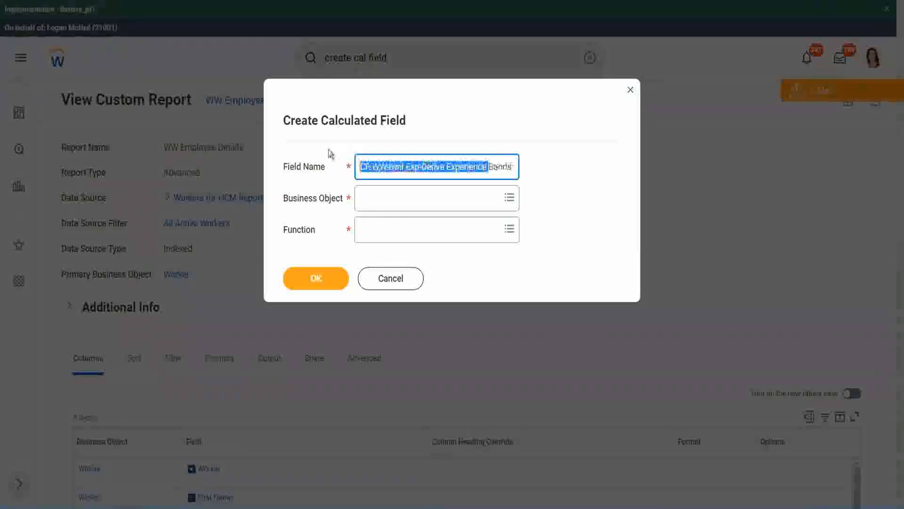
pyautogui.click(399, 165)
pyautogui.moveTo(405, 166); pyautogui.dragTo(419, 166)
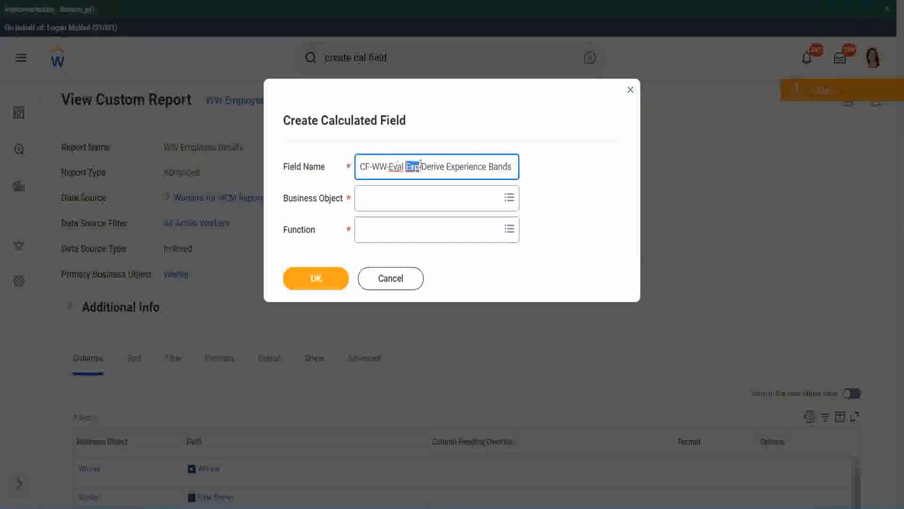
pyautogui.click(419, 166)
pyautogui.write('bands')
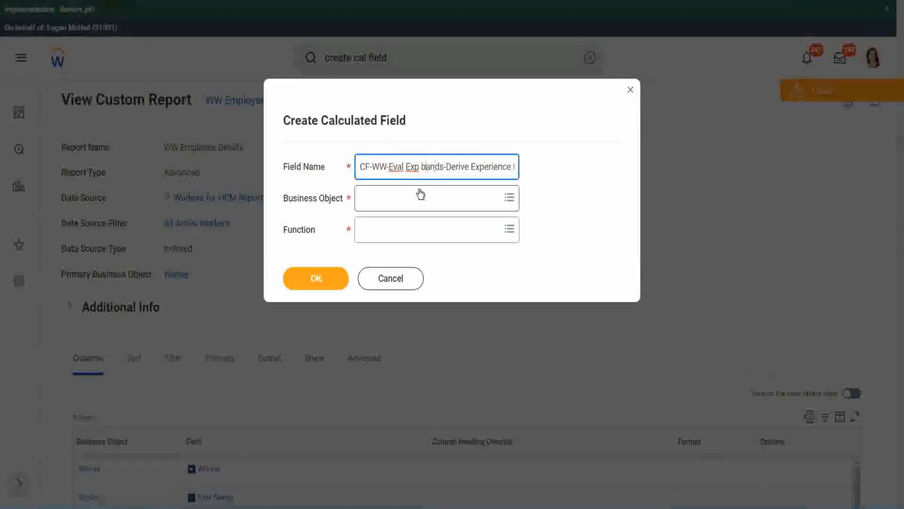
# - Capitalise the first letter of "bands" after "Exp" in the new calculated field's name
pyautogui.hotkey('ctrl', 'Left')
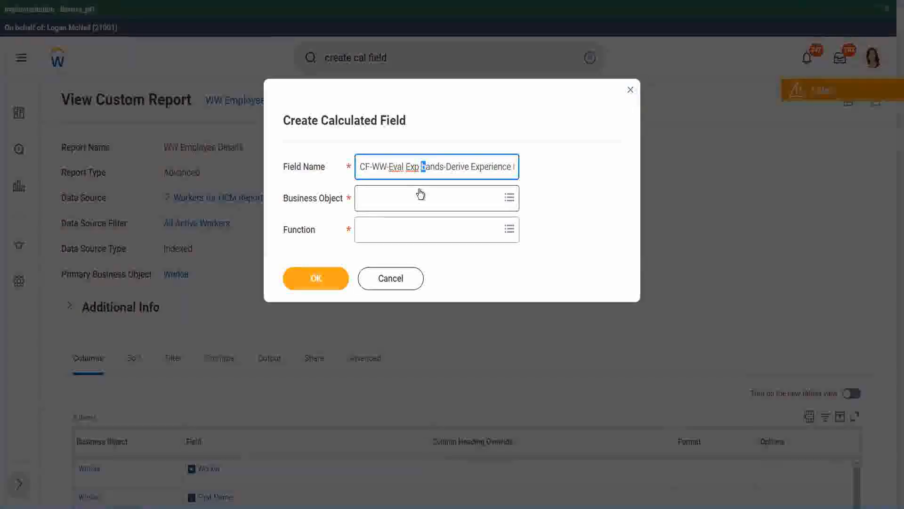
pyautogui.press('Delete')
pyautogui.write('B')
pyautogui.press('Right')
pyautogui.press('Right')
pyautogui.press('Right')
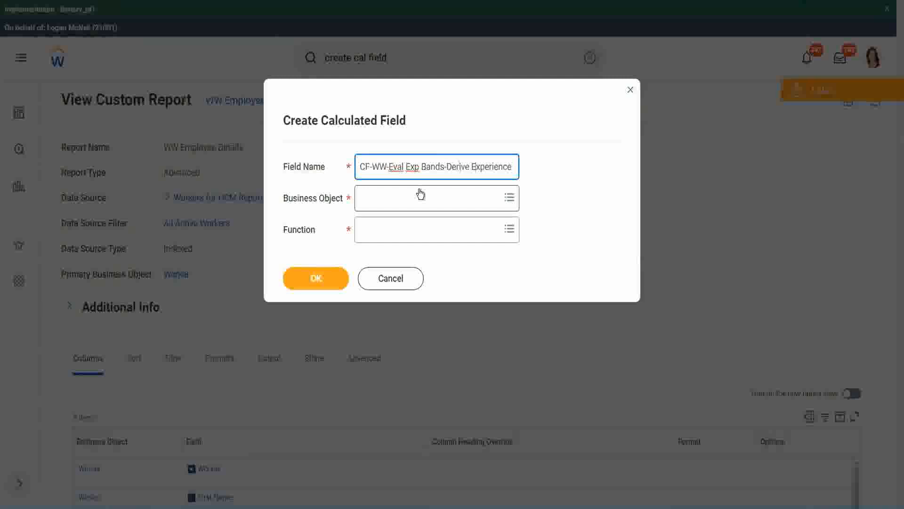
# - Replace "Derive" with "Determine" in the field name and check the name through to its end
pyautogui.press('End')
pyautogui.write('Bands from Years of')
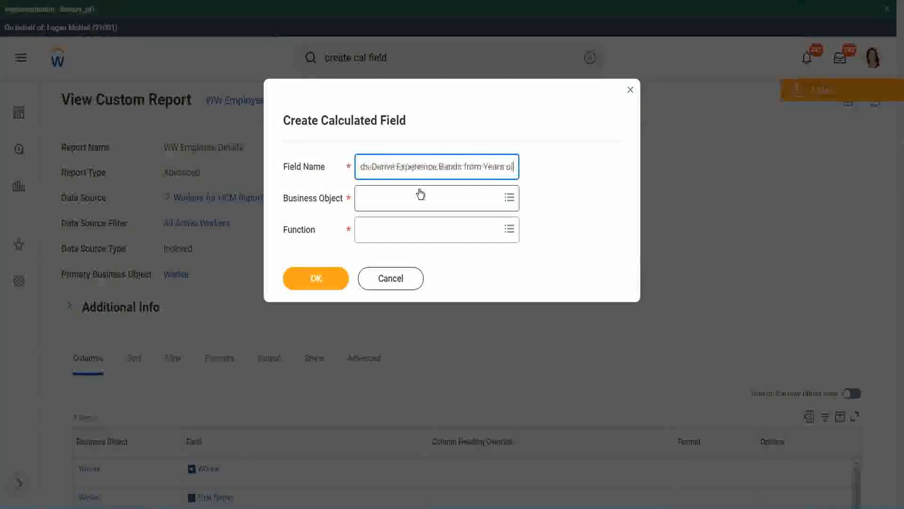
pyautogui.press('Left')
pyautogui.press('Left')
pyautogui.press('Left')
pyautogui.press('Left')
pyautogui.press('Left')
pyautogui.press('Left')
pyautogui.press('Left')
pyautogui.press('Left')
pyautogui.press('Left')
pyautogui.press('Left')
pyautogui.press('Left')
pyautogui.press('Left')
pyautogui.press('Left')
pyautogui.press('Left')
pyautogui.press('Left')
pyautogui.press('Left')
pyautogui.press('Left')
pyautogui.press('Left')
pyautogui.press('Left')
pyautogui.press('Left')
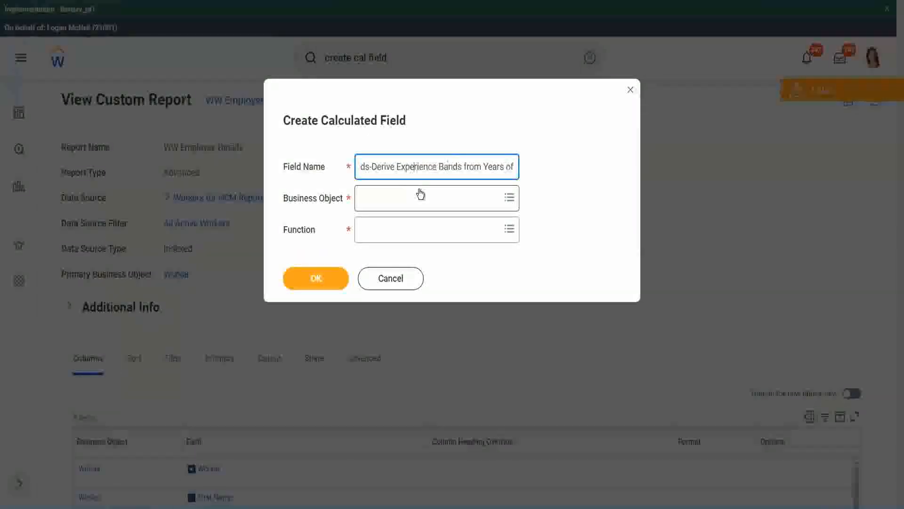
pyautogui.hotkey('shift', 'Left')
pyautogui.hotkey('shift', 'Left')
pyautogui.hotkey('shift', 'Left')
pyautogui.hotkey('shift', 'Left')
pyautogui.hotkey('shift', 'Left')
pyautogui.hotkey('shift', 'Left')
pyautogui.write('Determine')
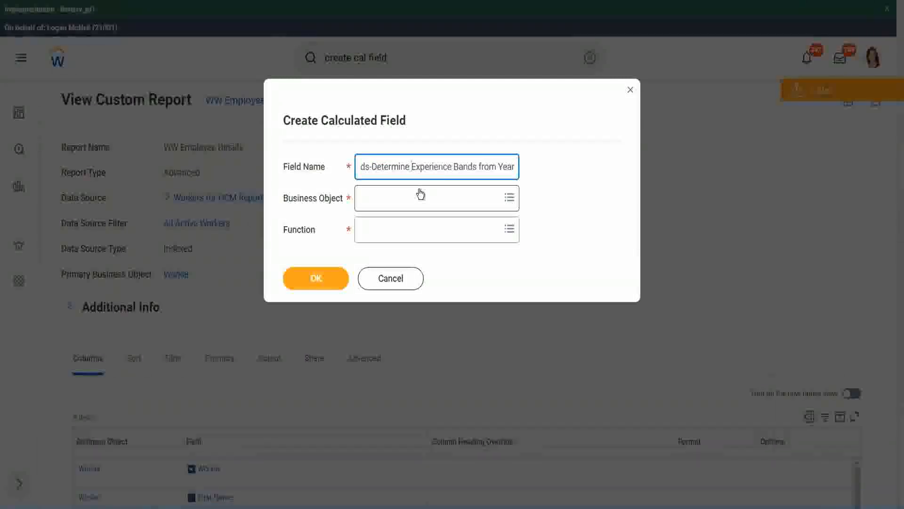
pyautogui.press('Right')
pyautogui.press('Right')
pyautogui.press('Right')
pyautogui.press('Right')
pyautogui.press('Right')
pyautogui.press('Right')
pyautogui.press('Right')
pyautogui.press('Right')
pyautogui.press('Right')
pyautogui.press('Right')
pyautogui.press('Right')
pyautogui.press('Right')
pyautogui.press('Right')
pyautogui.press('Right')
pyautogui.press('Right')
pyautogui.press('Right')
pyautogui.press('Right')
pyautogui.press('Right')
pyautogui.press('Right')
pyautogui.press('Right')
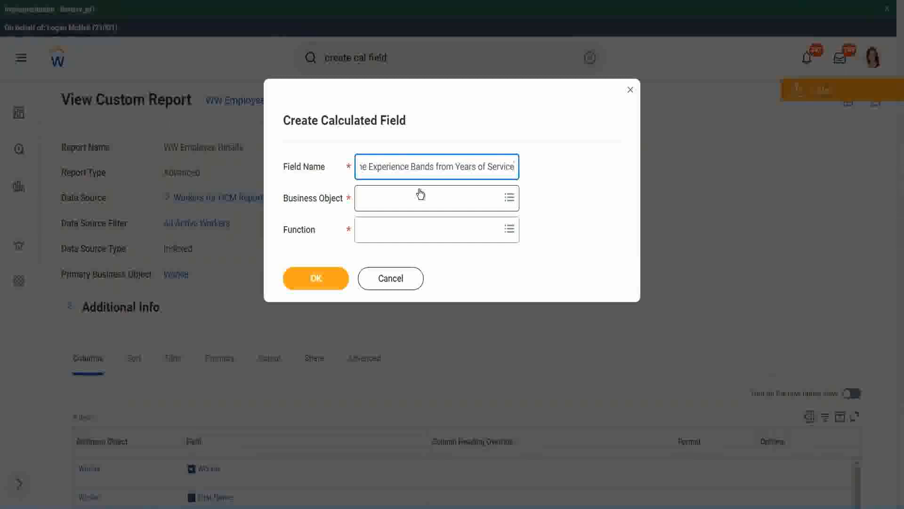
# - Set the calculated field's business object to Worker and its function to Evaluate Expression Band
pyautogui.click(402, 198)
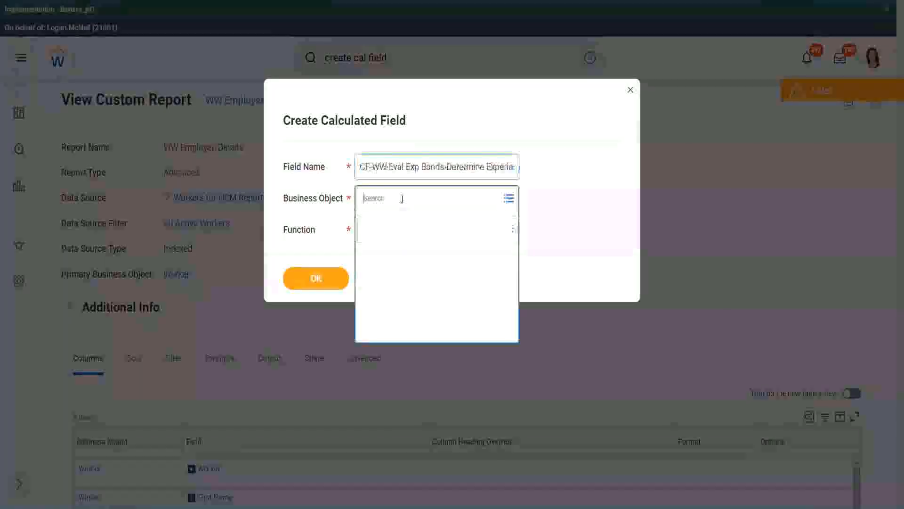
pyautogui.write('worker')
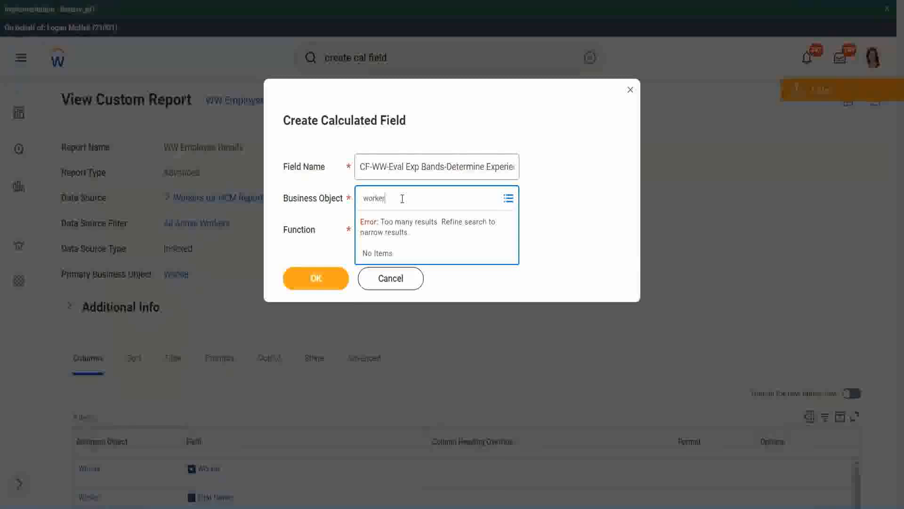
pyautogui.press('Return')
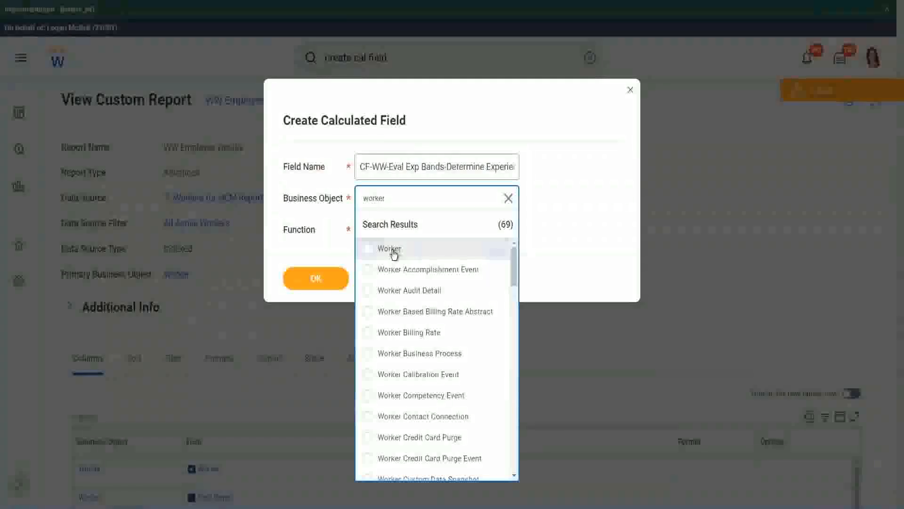
pyautogui.click(394, 250)
pyautogui.click(383, 230)
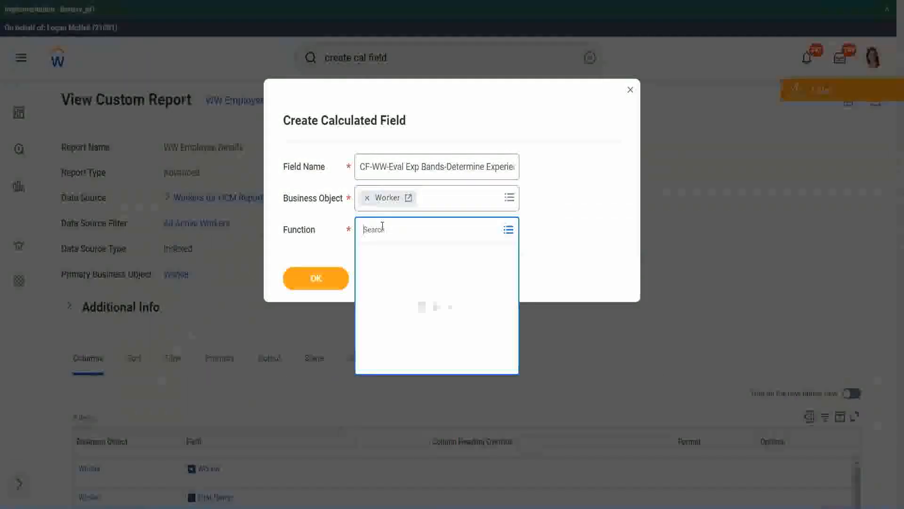
pyautogui.write('eval exp')
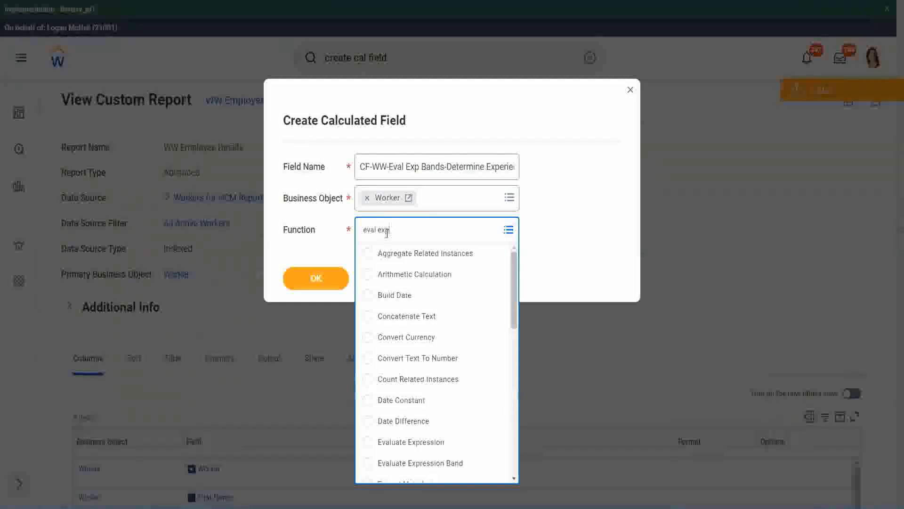
pyautogui.press('Return')
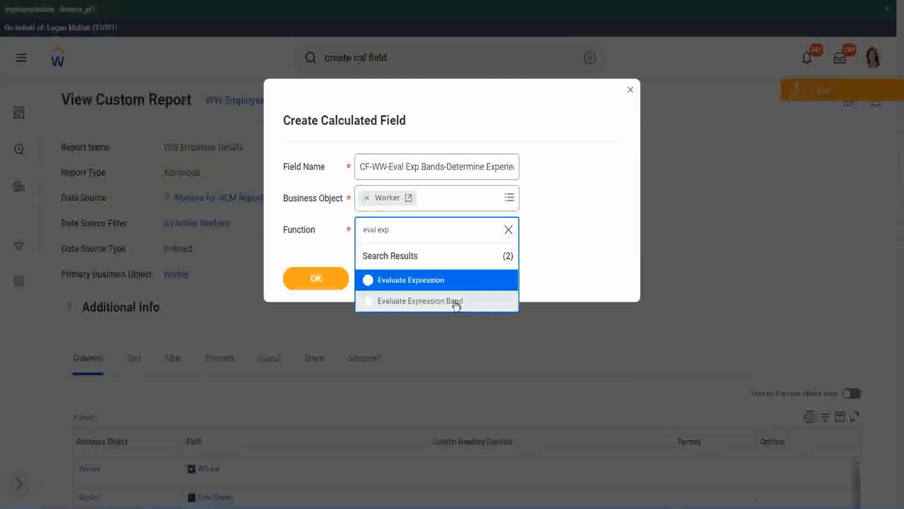
pyautogui.click(455, 304)
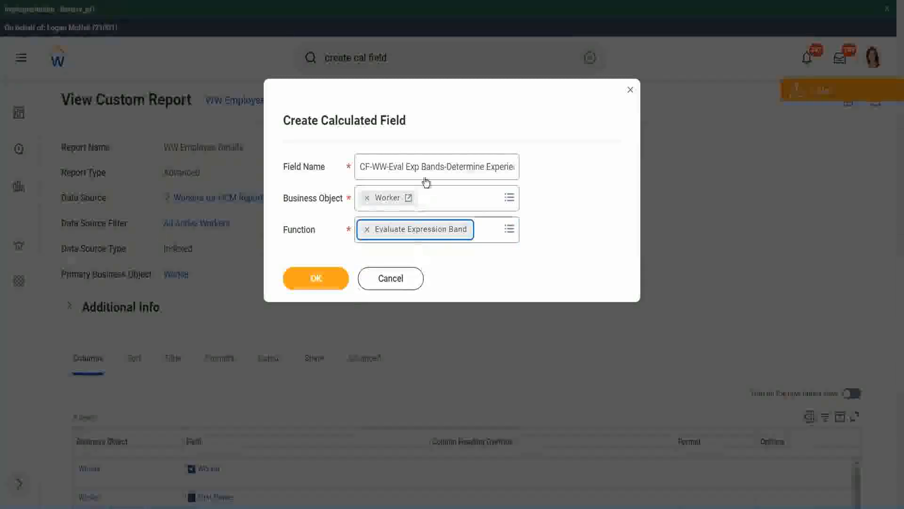
# - Change "Bands" after "Exp" to "Band" in the field name and submit the field's initial details
pyautogui.click(443, 166)
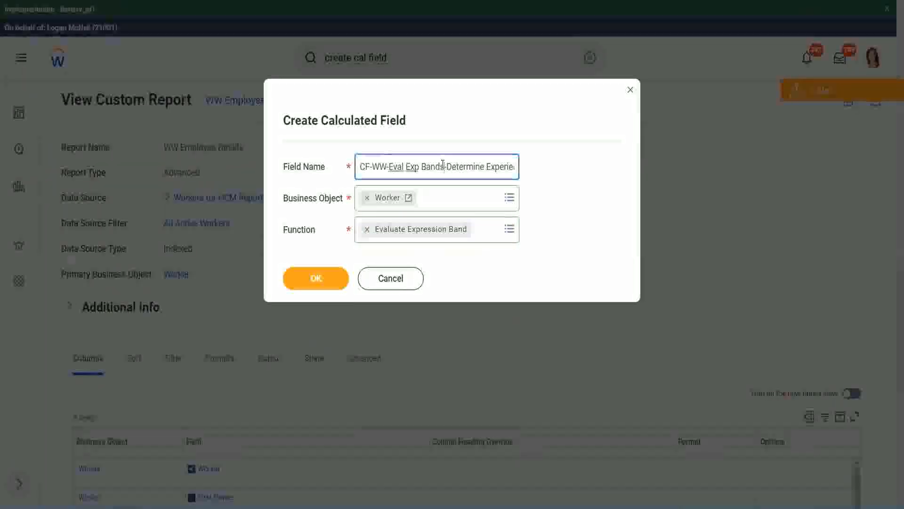
pyautogui.press('BackSpace')
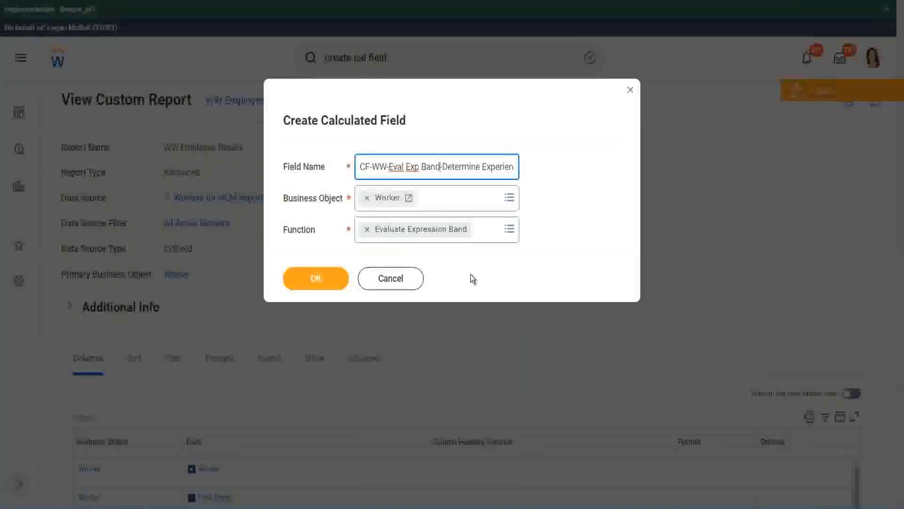
pyautogui.click(318, 279)
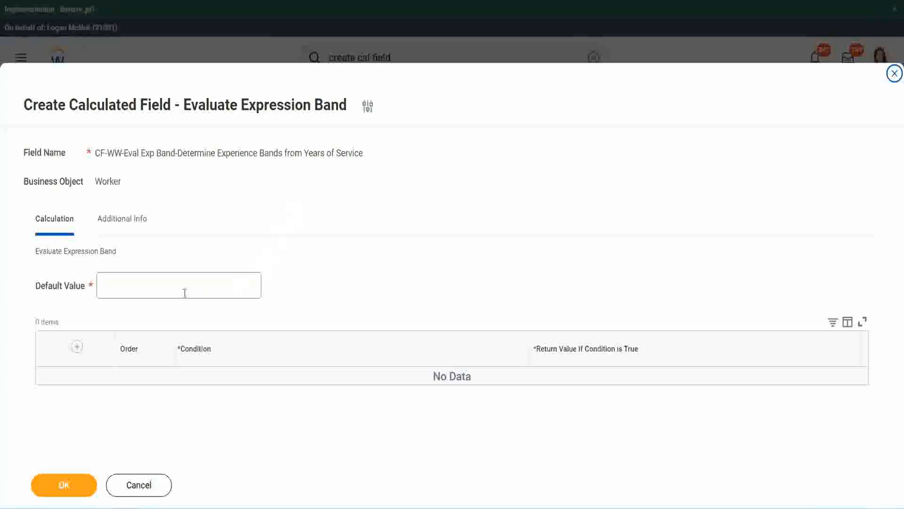
# - Set the default value to "-" and add a first condition row to the band table
pyautogui.click(131, 291)
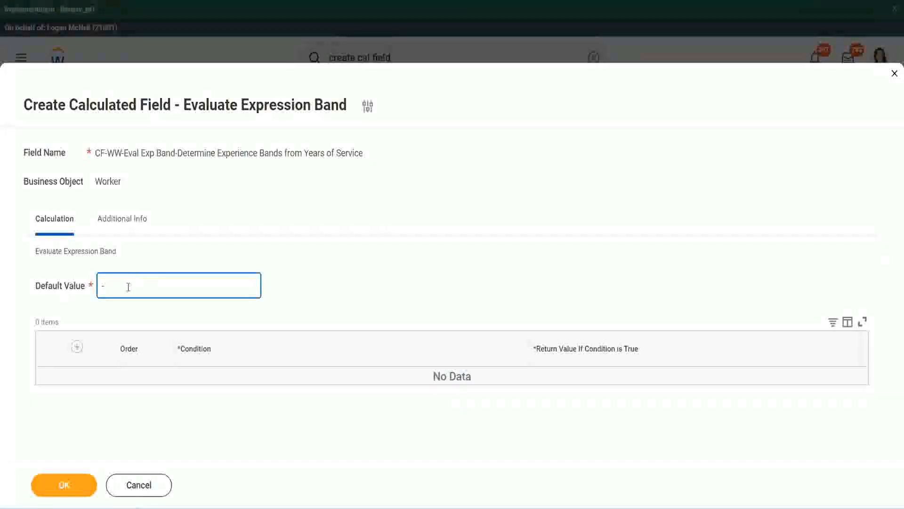
pyautogui.click(77, 346)
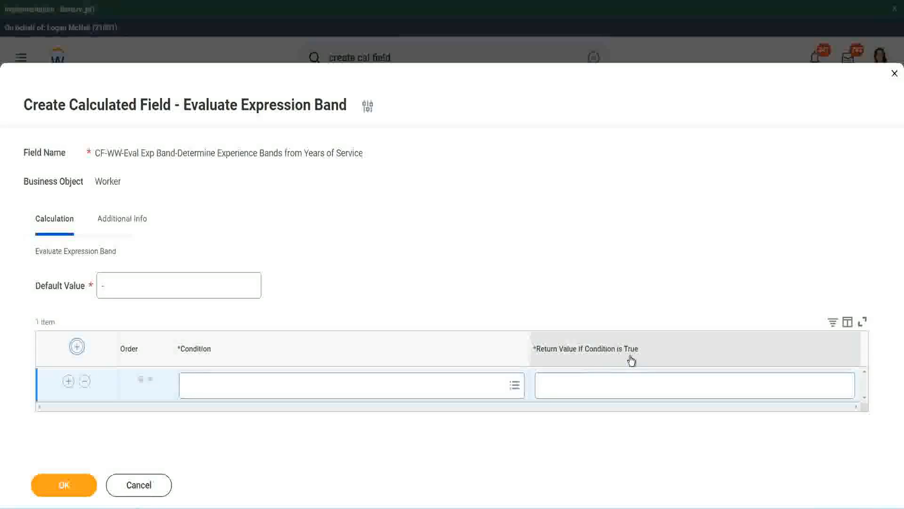
pyautogui.click(589, 384)
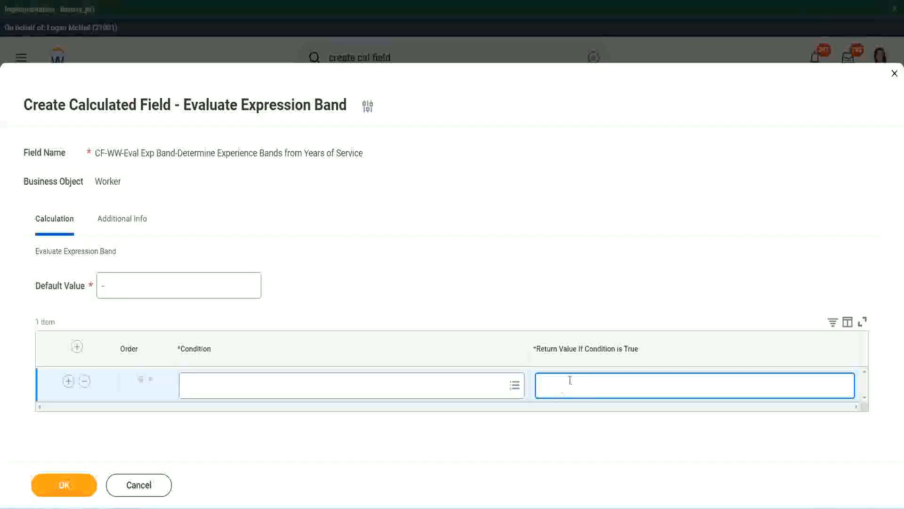
pyautogui.write('adkadjaidjaijdiaj')
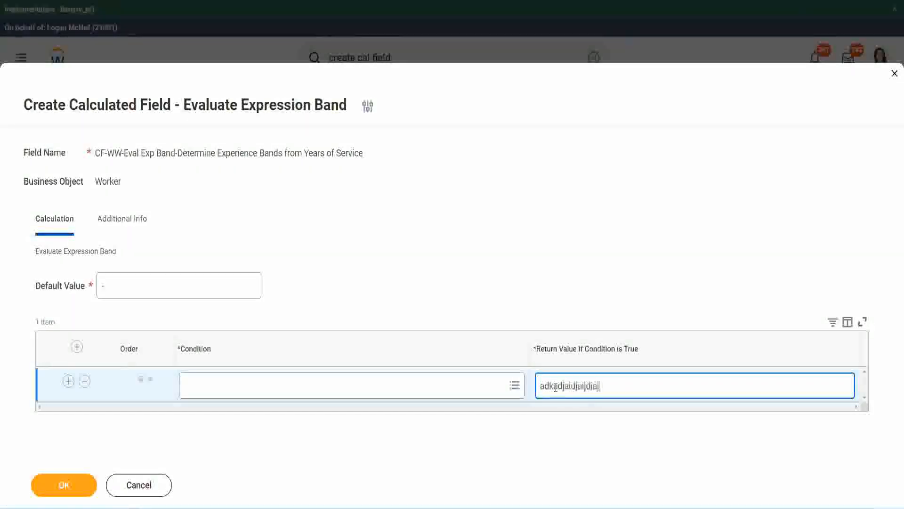
pyautogui.press('BackSpace')
pyautogui.press('BackSpace')
pyautogui.press('BackSpace')
pyautogui.press('BackSpace')
pyautogui.press('BackSpace')
pyautogui.press('BackSpace')
pyautogui.press('BackSpace')
pyautogui.press('BackSpace')
pyautogui.press('BackSpace')
pyautogui.press('BackSpace')
pyautogui.press('BackSpace')
pyautogui.press('BackSpace')
pyautogui.press('BackSpace')
pyautogui.press('BackSpace')
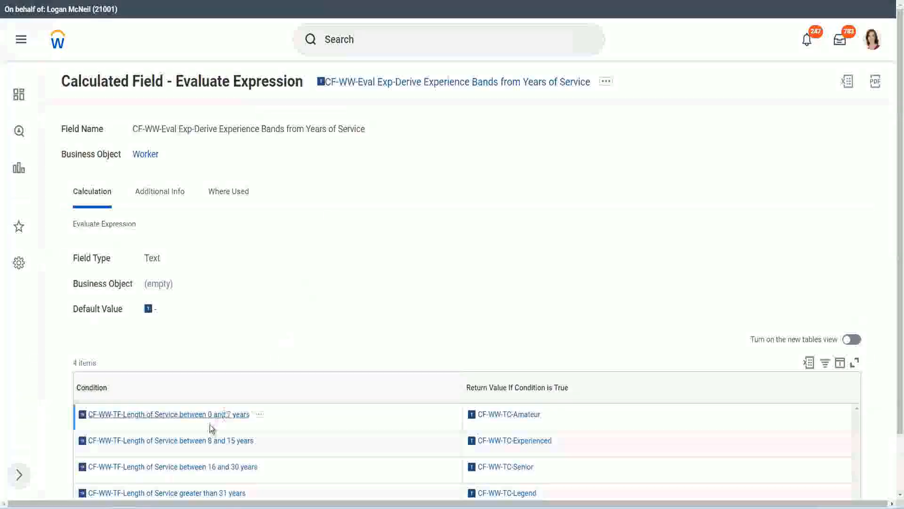
# - Copy CF-WW-TF-Length of Service between 0 and 7 years from the existing Evaluate Expression field as the first condition and set its return value to Amateur
pyautogui.rightClick(209, 421)
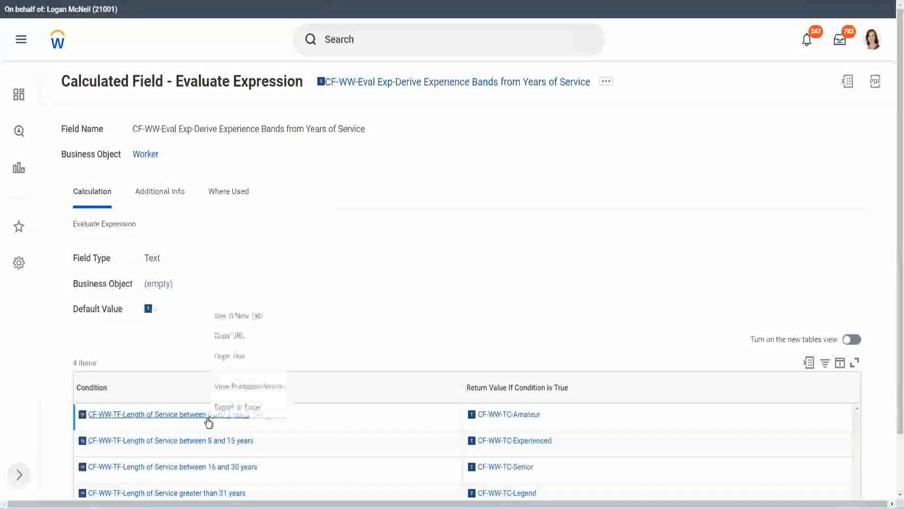
pyautogui.click(245, 357)
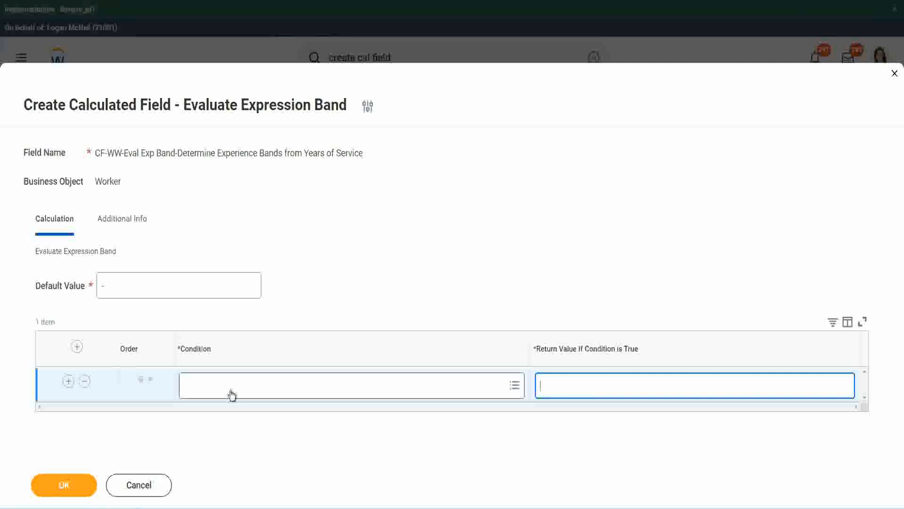
pyautogui.click(230, 390)
pyautogui.write('CF-WW-TF-Length of Service between 0 and 7 years')
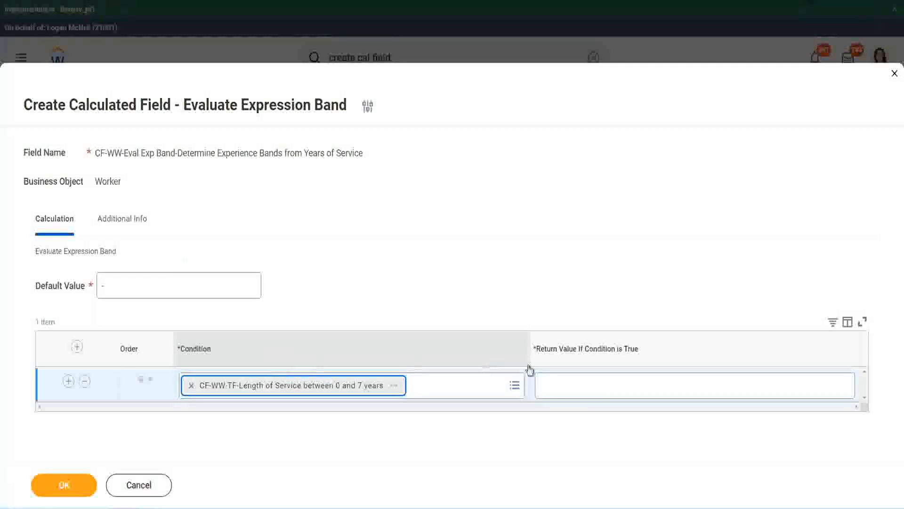
pyautogui.click(572, 376)
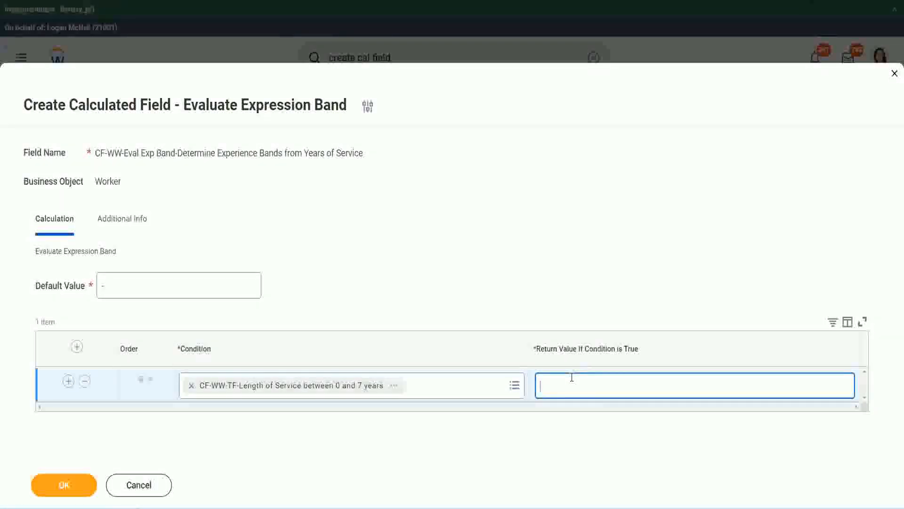
pyautogui.write('Amateur')
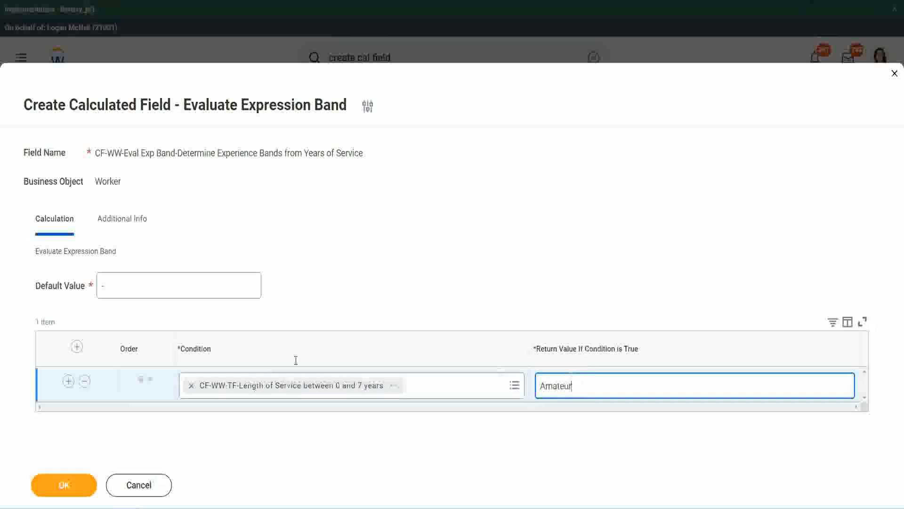
# - Add three more empty condition rows below the Amateur row
pyautogui.click(68, 381)
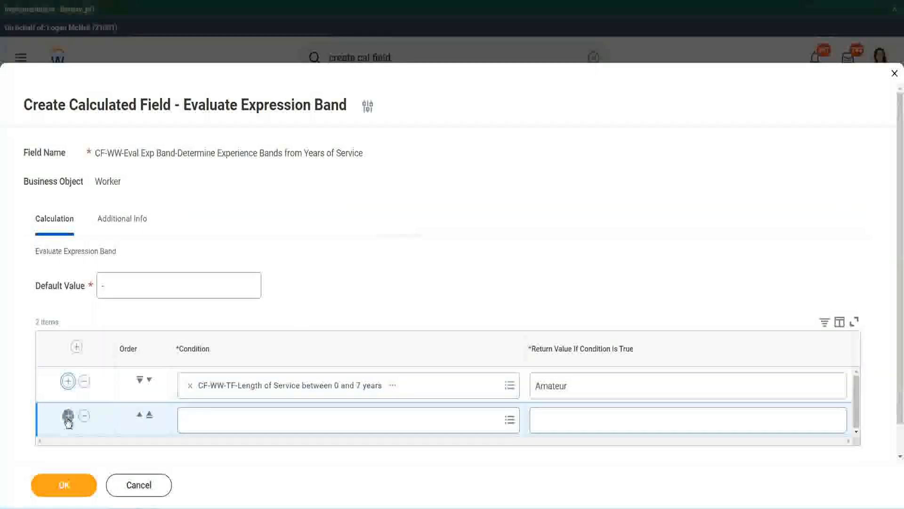
pyautogui.click(68, 416)
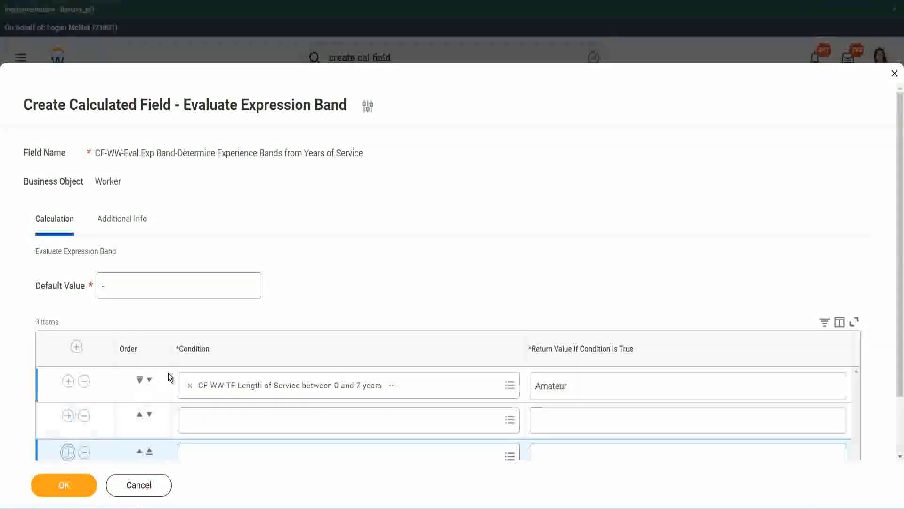
pyautogui.scroll(-2, 170, 378)
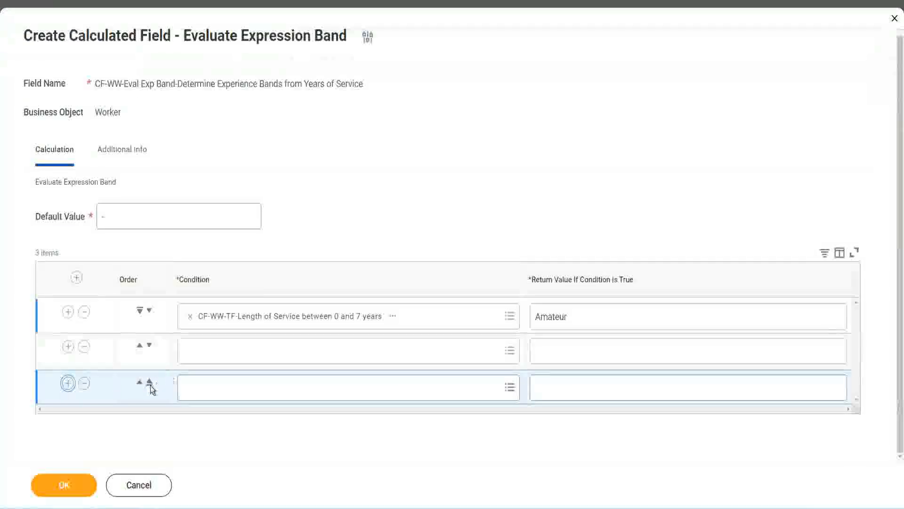
pyautogui.click(68, 383)
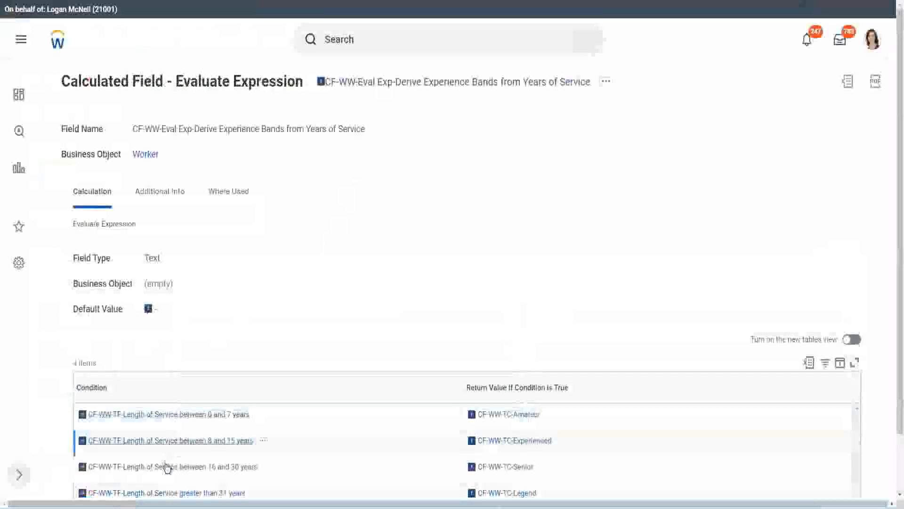
# - Enter the copied CF-WW-TF-Length of Service between 16 and 30 years condition in the second row and move that row down to third place
pyautogui.rightClick(165, 466)
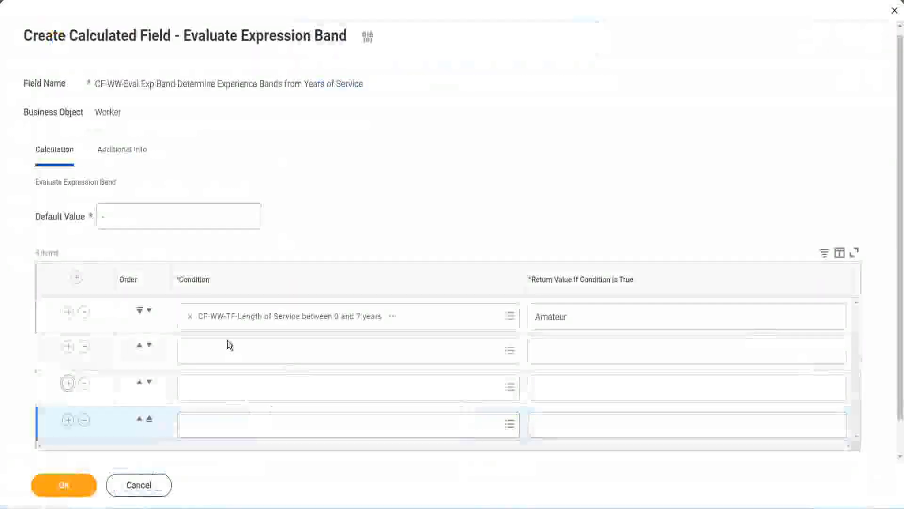
pyautogui.click(229, 346)
pyautogui.write('CF-WW-TF-Length of Service between 16 and 30 years')
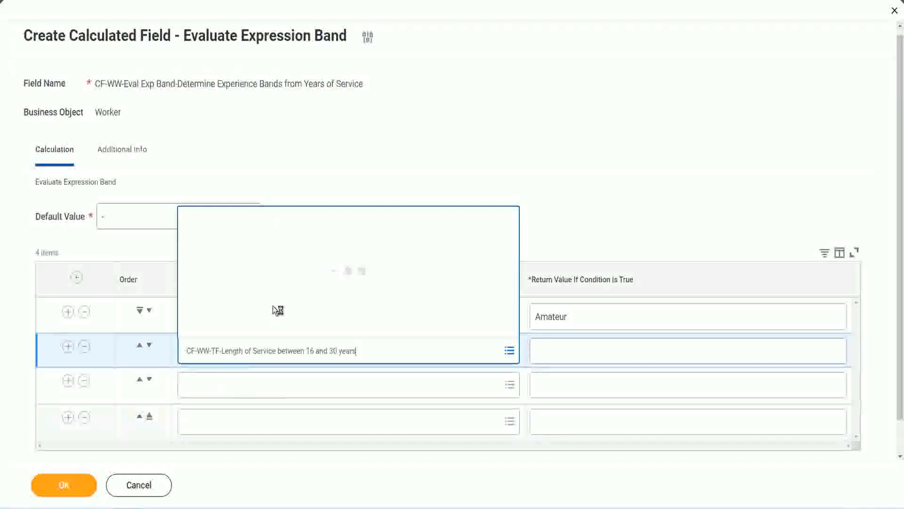
pyautogui.click(149, 345)
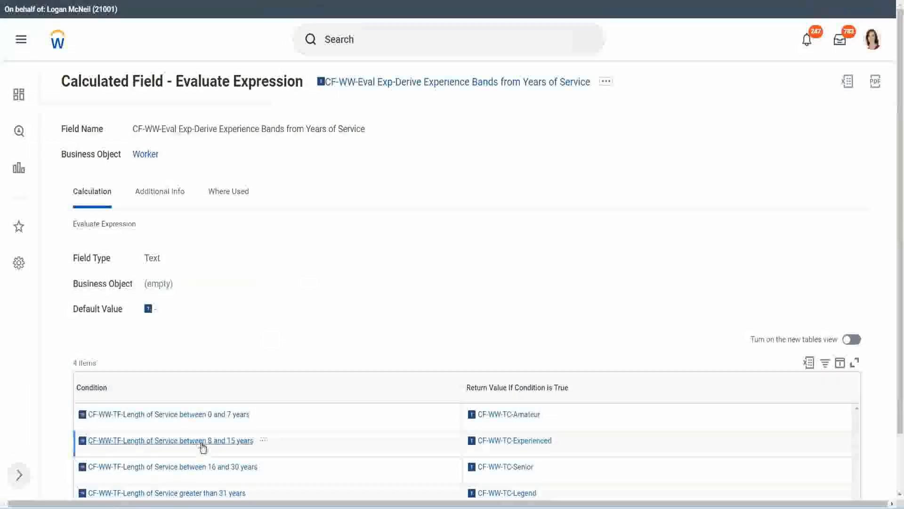
# - Copy CF-WW-TF-Length of Service between 8 and 15 years from the existing Evaluate Expression field into the second condition row
pyautogui.rightClick(203, 446)
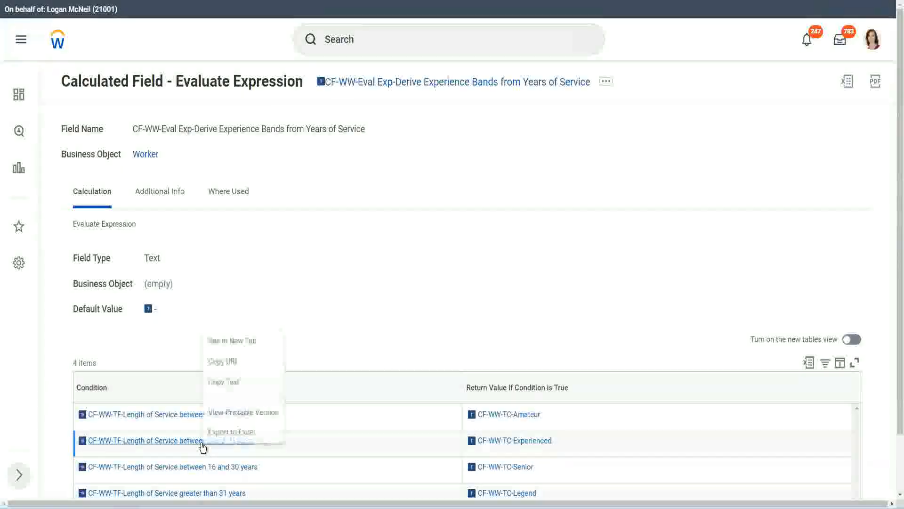
pyautogui.click(231, 381)
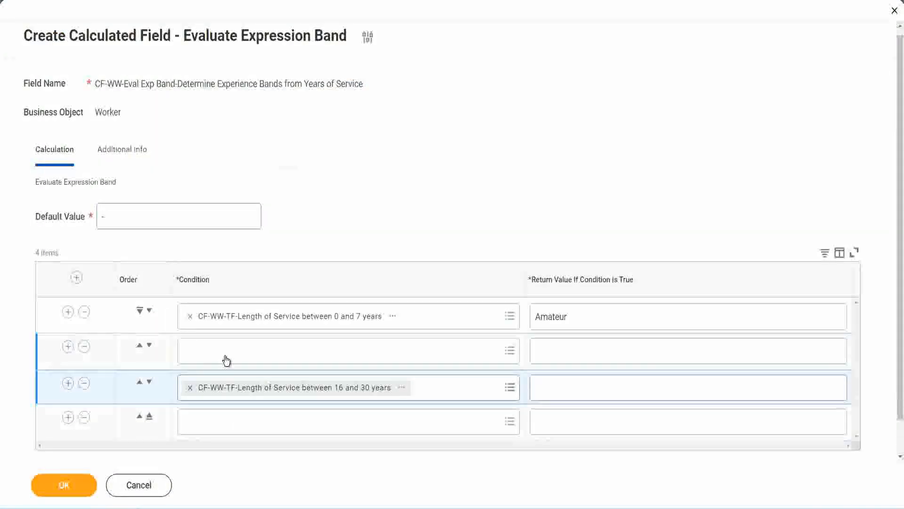
pyautogui.click(226, 360)
pyautogui.hotkey('ctrl', 'v')
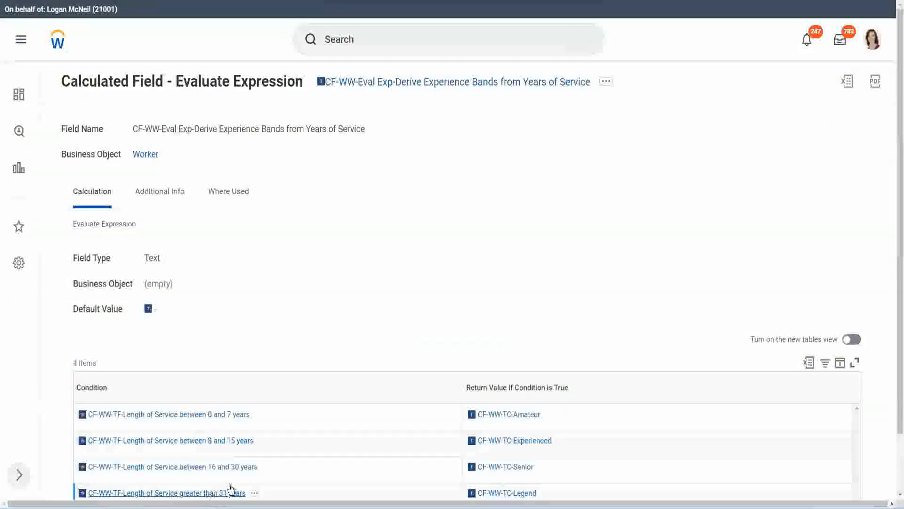
# - Copy CF-WW-TF-Length of Service greater than 31 years from the existing Evaluate Expression field into the fourth condition row
pyautogui.rightClick(230, 488)
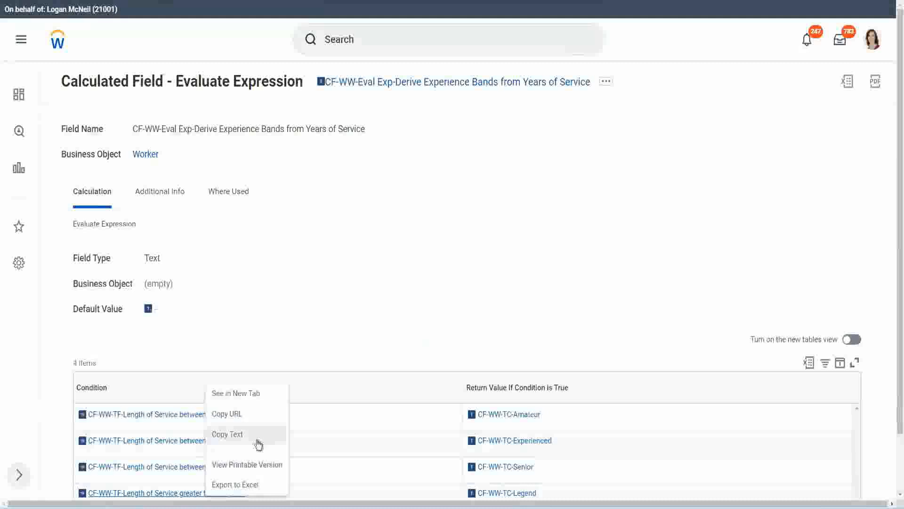
pyautogui.click(258, 444)
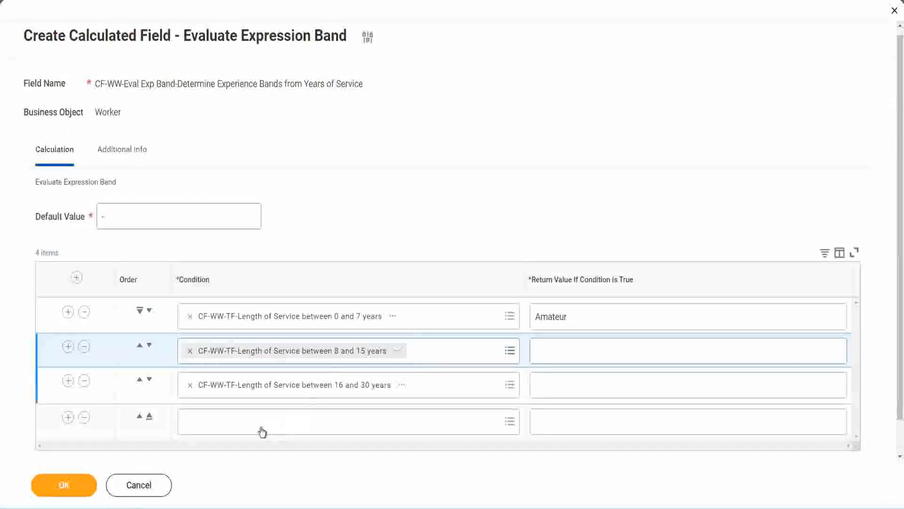
pyautogui.click(259, 429)
pyautogui.hotkey('ctrl', 'v')
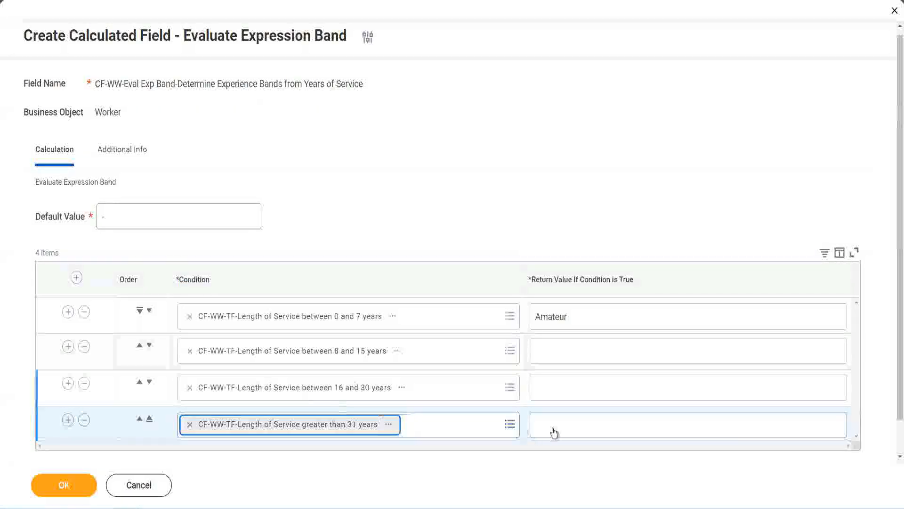
# - Set the return values to Legend for the fourth row, Senior for the third and Experienced for the second, and save the calculated field
pyautogui.click(593, 424)
pyautogui.write('Le')
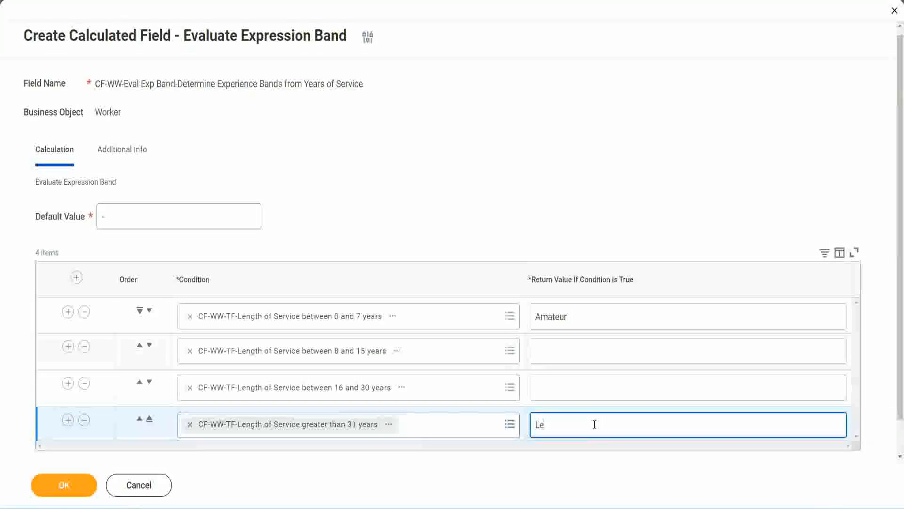
pyautogui.write('gend')
pyautogui.click(556, 386)
pyautogui.write('Senior')
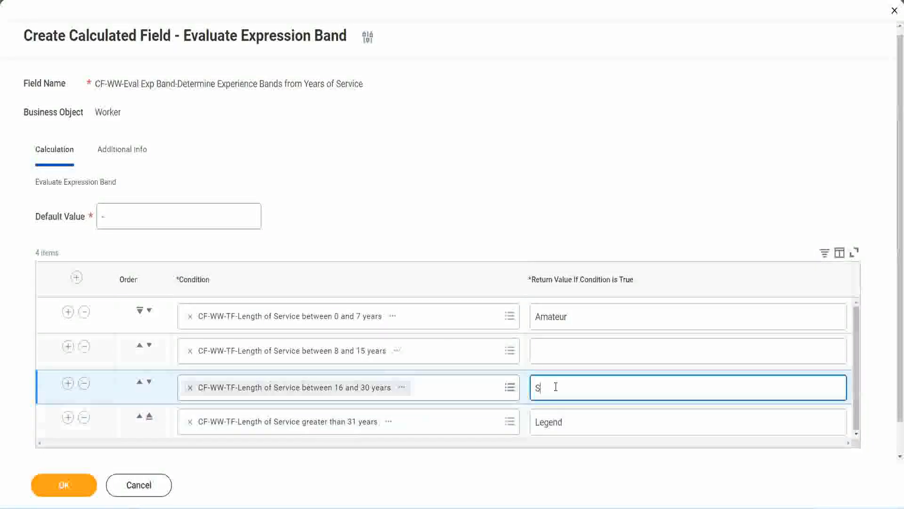
pyautogui.click(570, 351)
pyautogui.write('Ex')
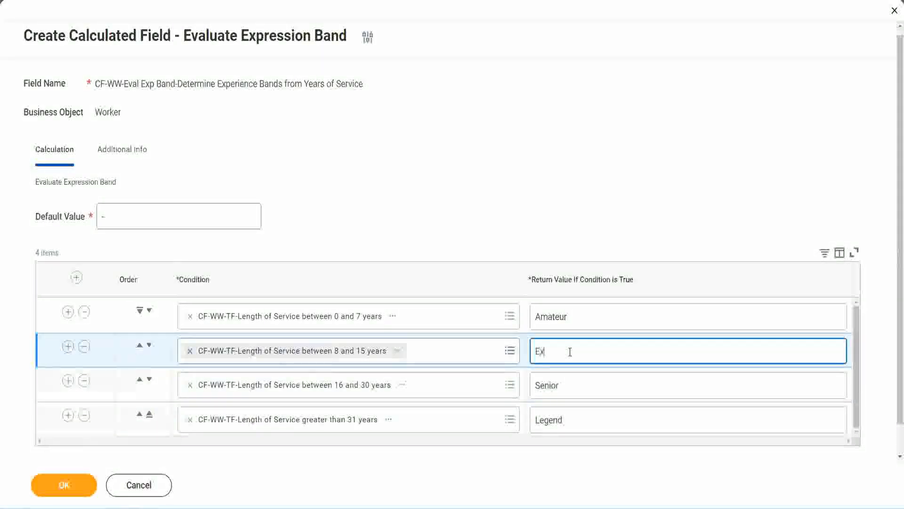
pyautogui.write('perienced')
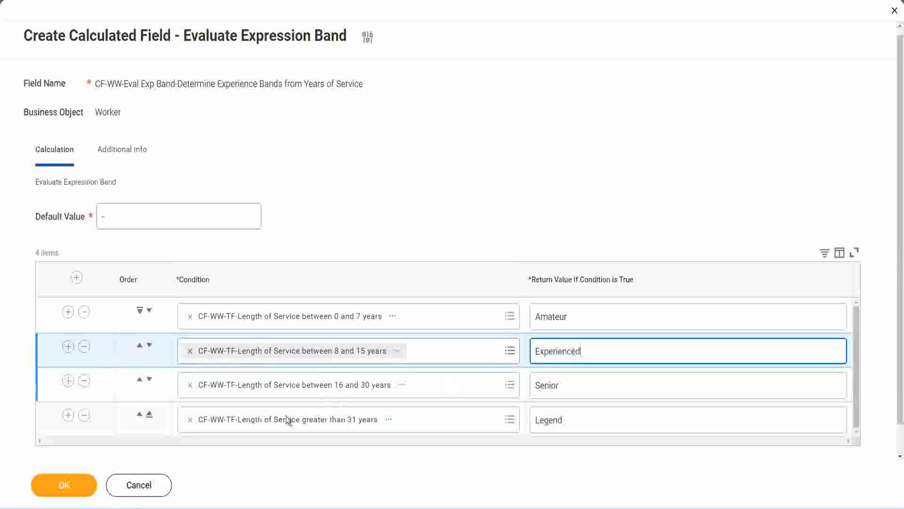
pyautogui.click(80, 487)
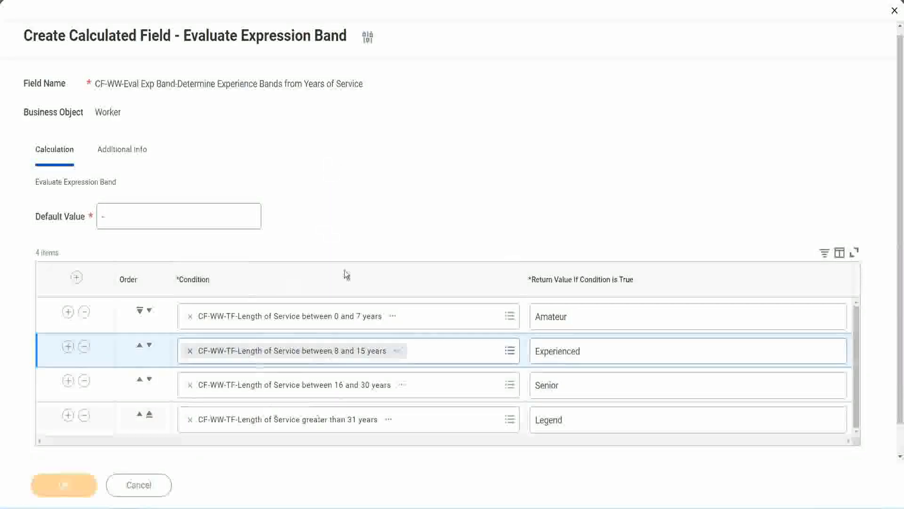
# - Review the return value of each condition in the saved Evaluate Expression Band field and copy the field's name
pyautogui.scroll(-3, 309, 287)
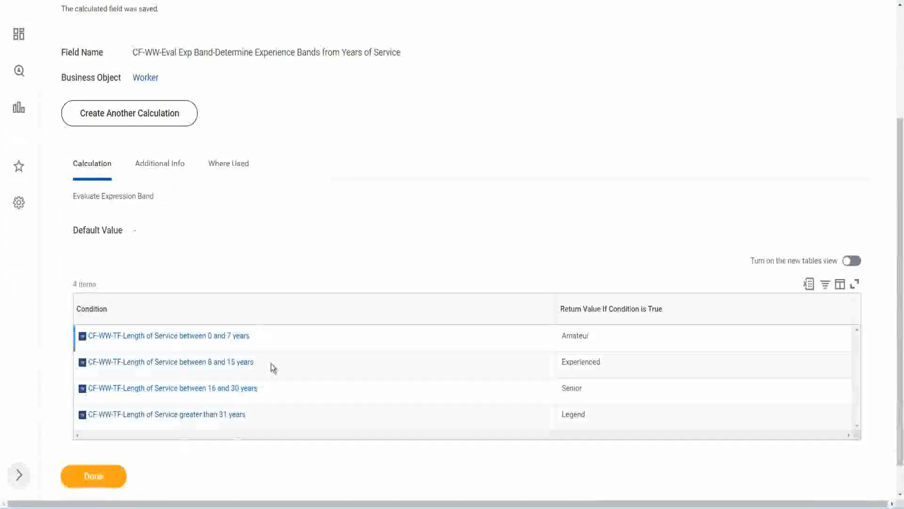
pyautogui.doubleClick(579, 335)
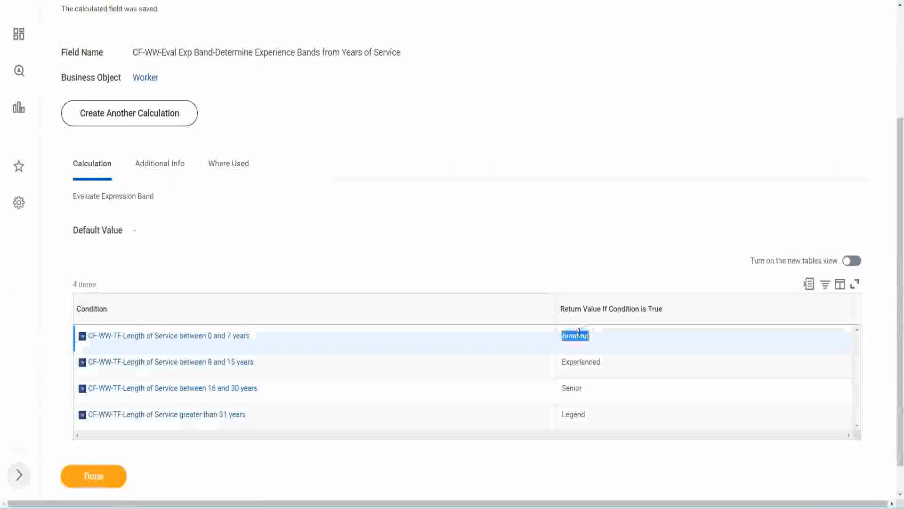
pyautogui.doubleClick(573, 362)
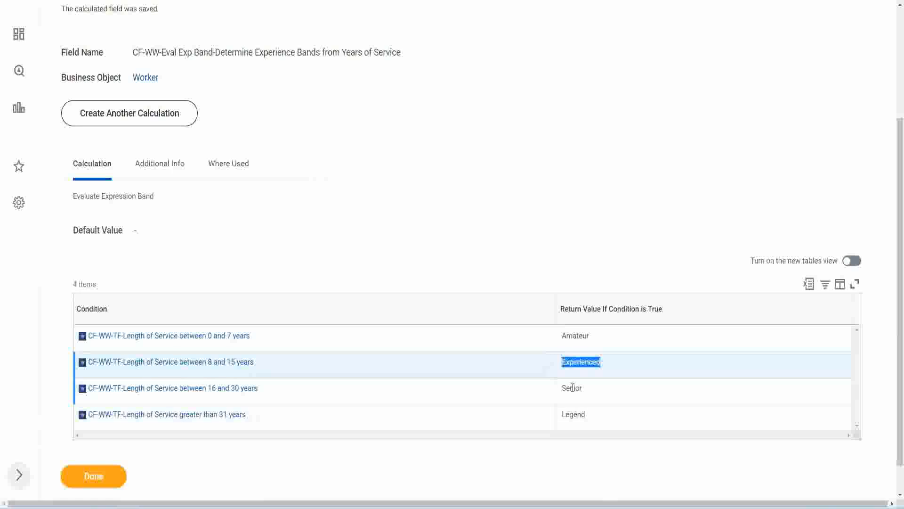
pyautogui.doubleClick(573, 387)
pyautogui.click(575, 416)
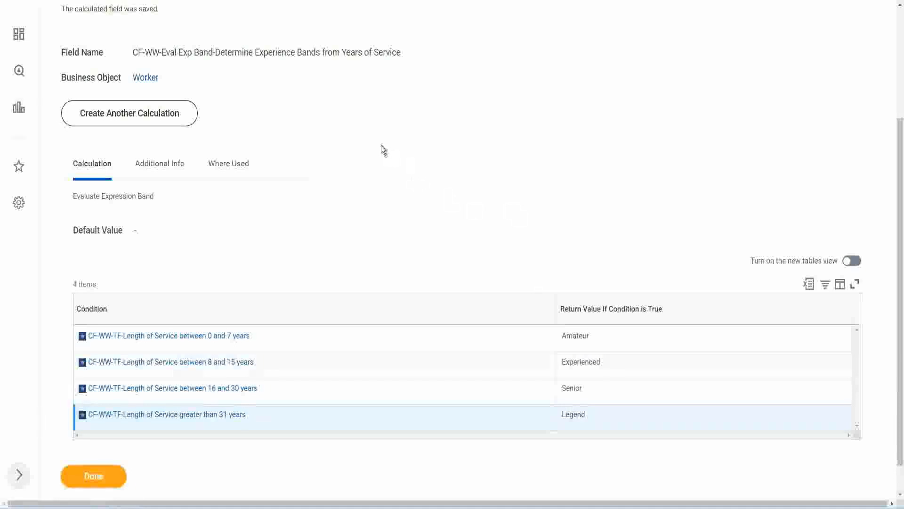
pyautogui.scroll(3, 383, 150)
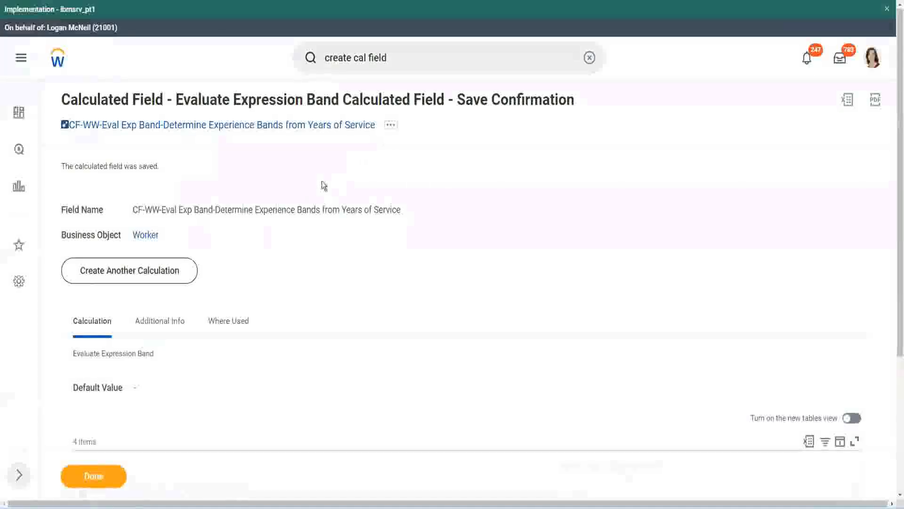
pyautogui.rightClick(296, 126)
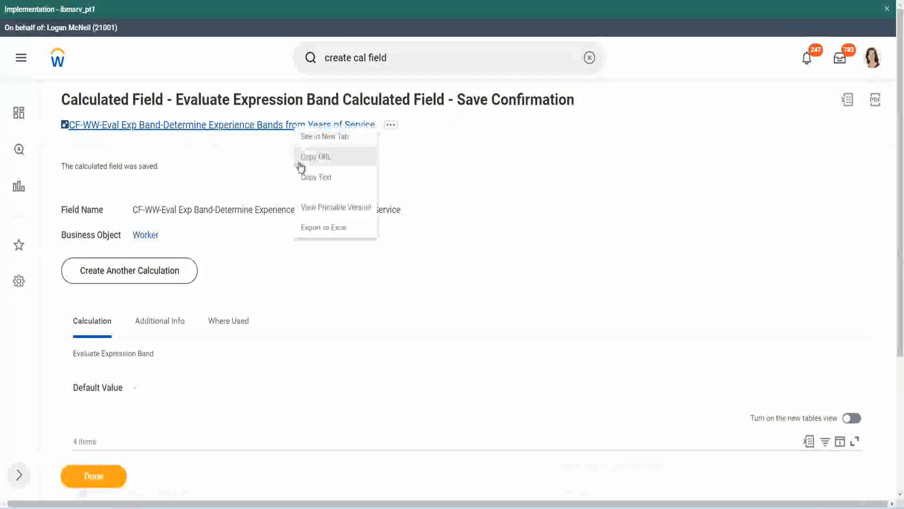
pyautogui.click(303, 178)
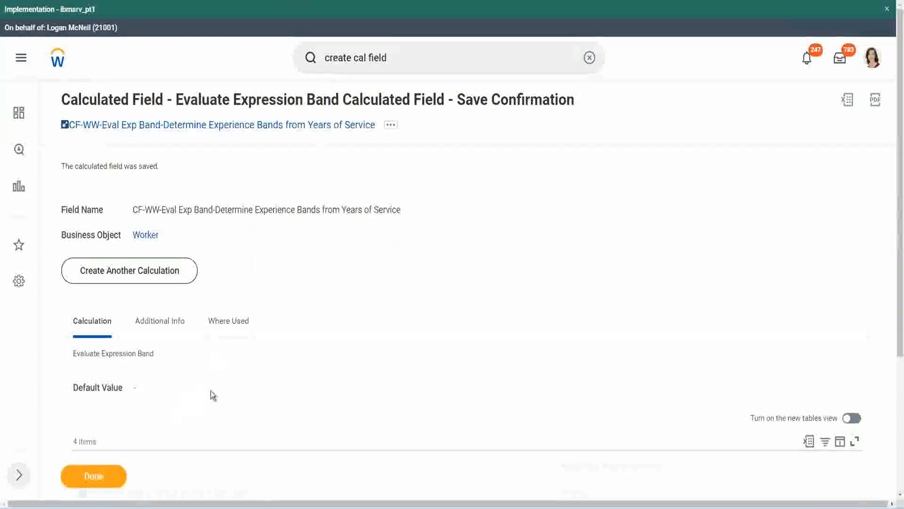
# - Examine the saved band field's default value, conditions and return values alongside the Calculated Fields - Functions slide
pyautogui.scroll(-3, 298, 365)
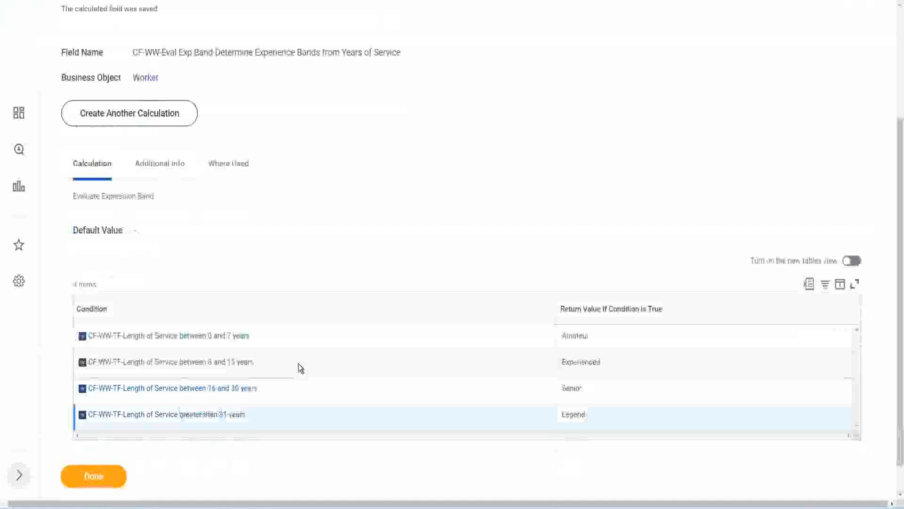
pyautogui.scroll(-1, 299, 363)
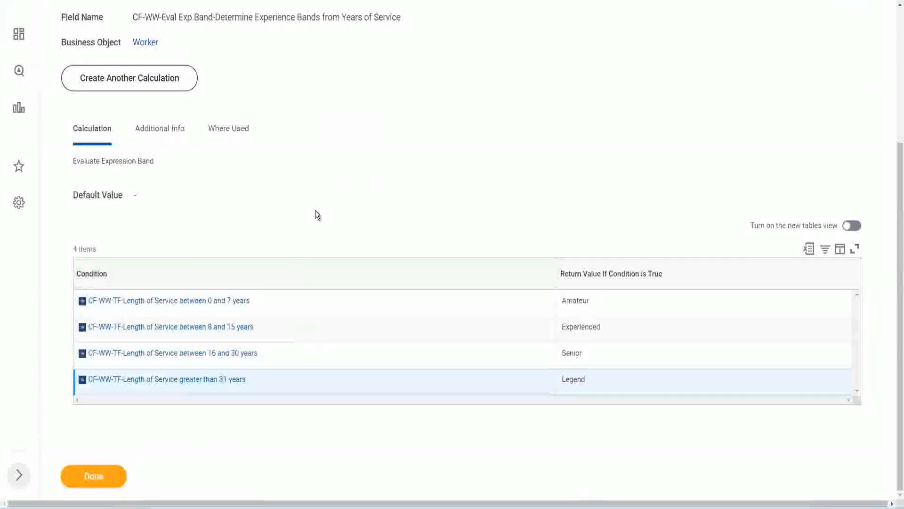
pyautogui.scroll(2, 315, 213)
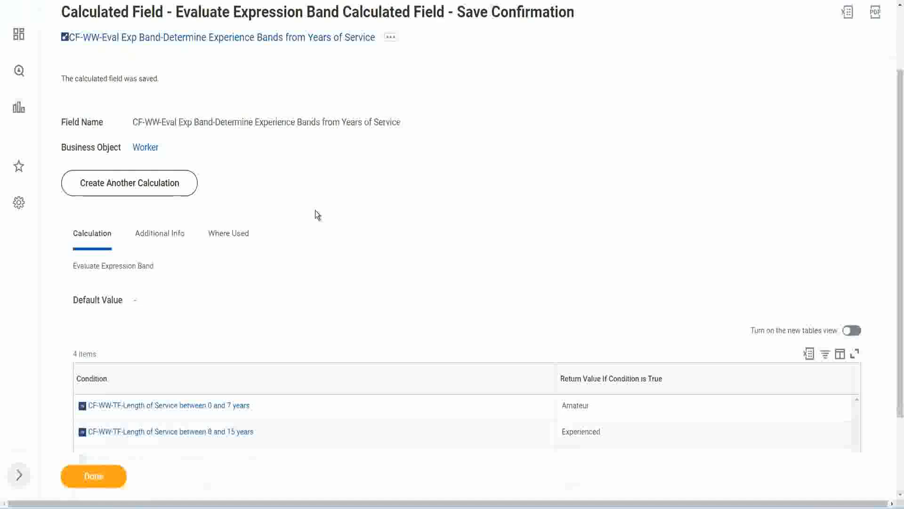
pyautogui.scroll(-2, 315, 210)
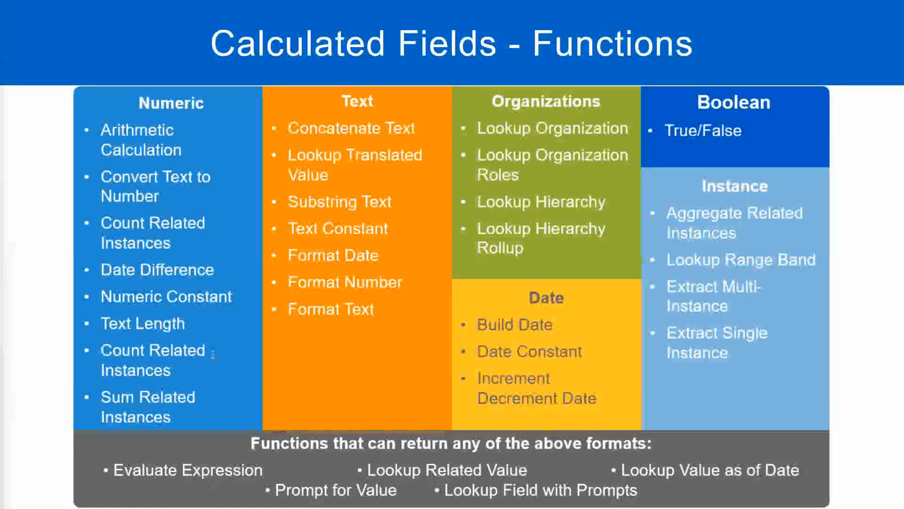
pyautogui.hotkey('alt', 'Tab')
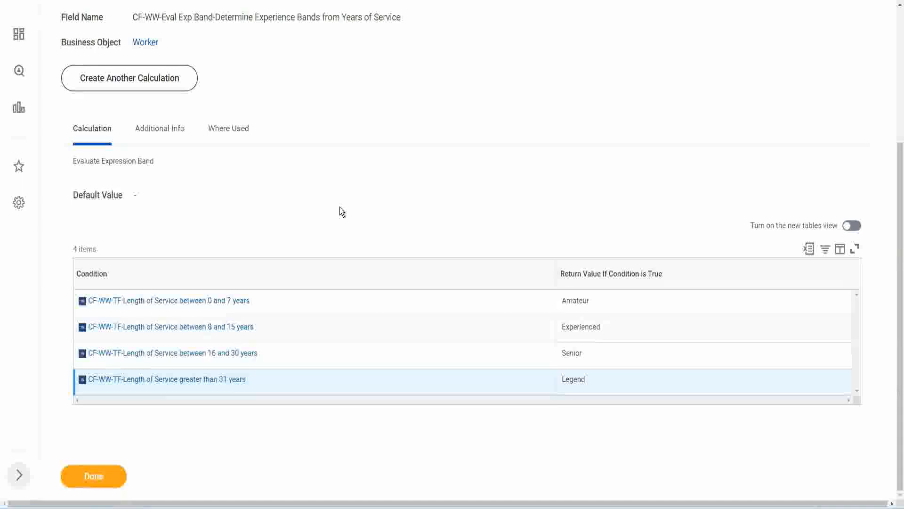
pyautogui.scroll(1, 340, 207)
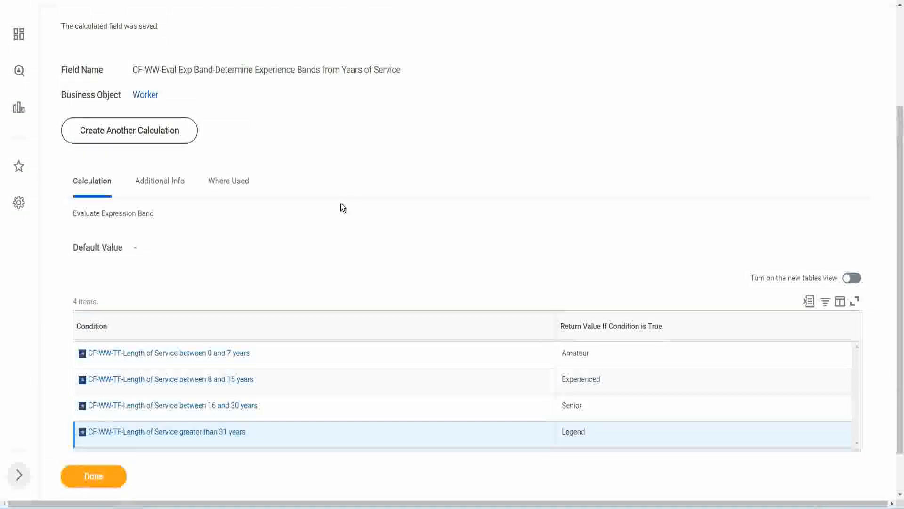
pyautogui.scroll(3, 340, 208)
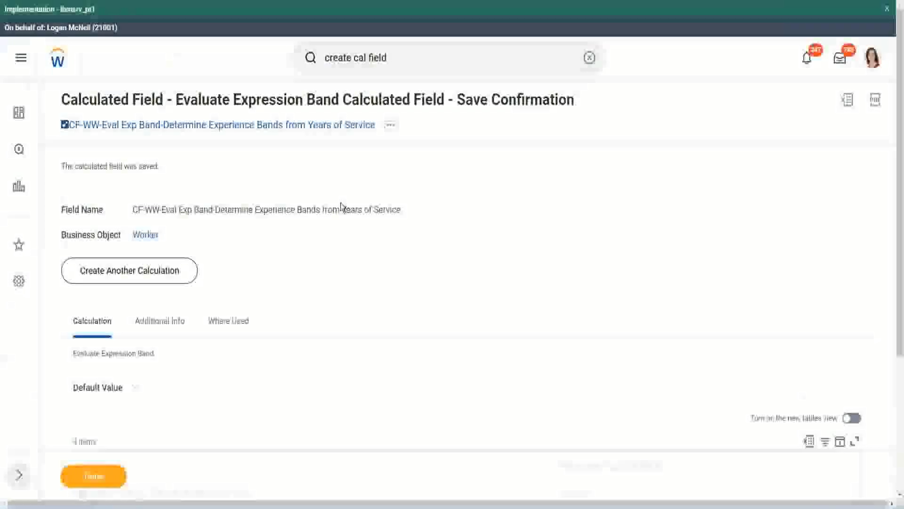
pyautogui.scroll(-4, 341, 202)
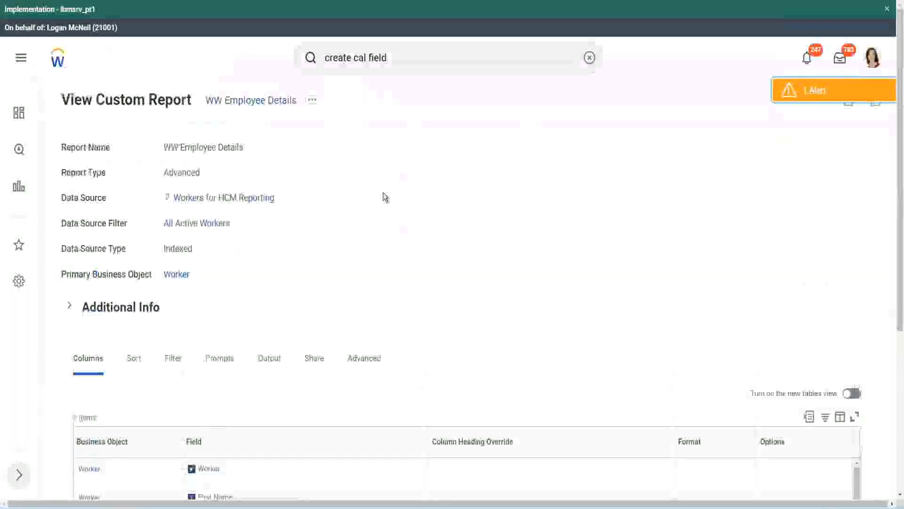
# - Open the WW Employee Details custom report for editing
pyautogui.click(312, 99)
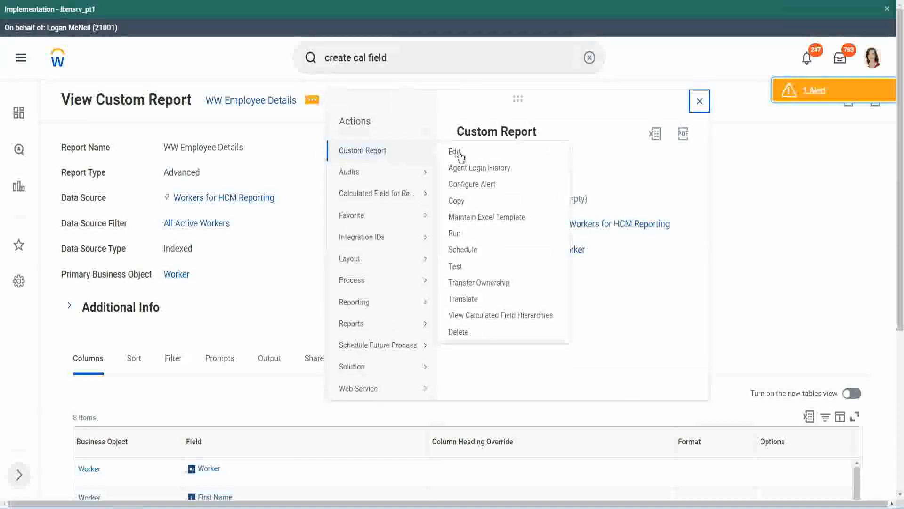
pyautogui.click(455, 152)
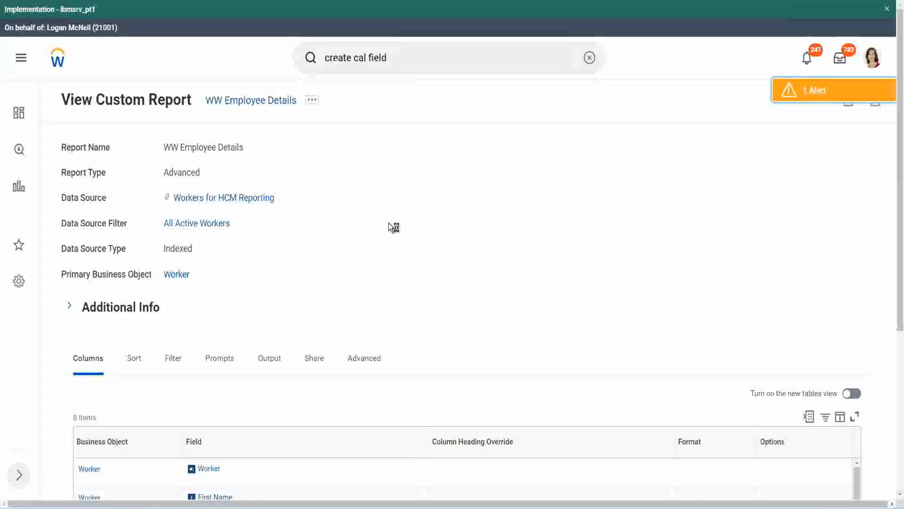
pyautogui.scroll(-1, 389, 223)
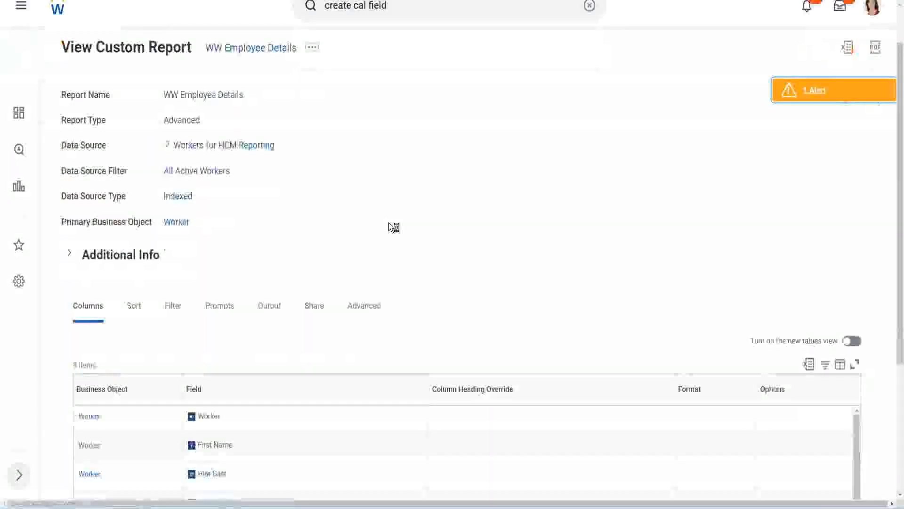
pyautogui.scroll(-4, 389, 223)
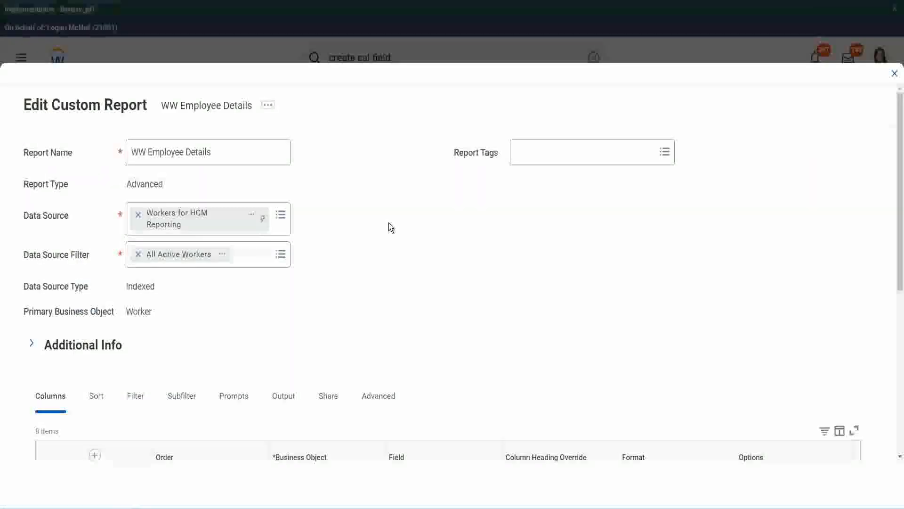
# - Add a Worker row below the Experience Bands column and paste that column's field name into the new row's field search
pyautogui.scroll(-8, 389, 222)
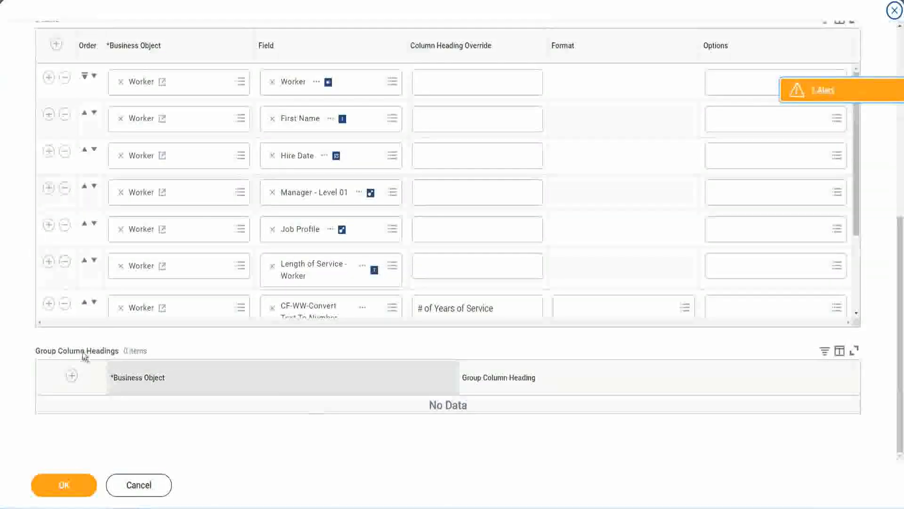
pyautogui.scroll(-3, 190, 227)
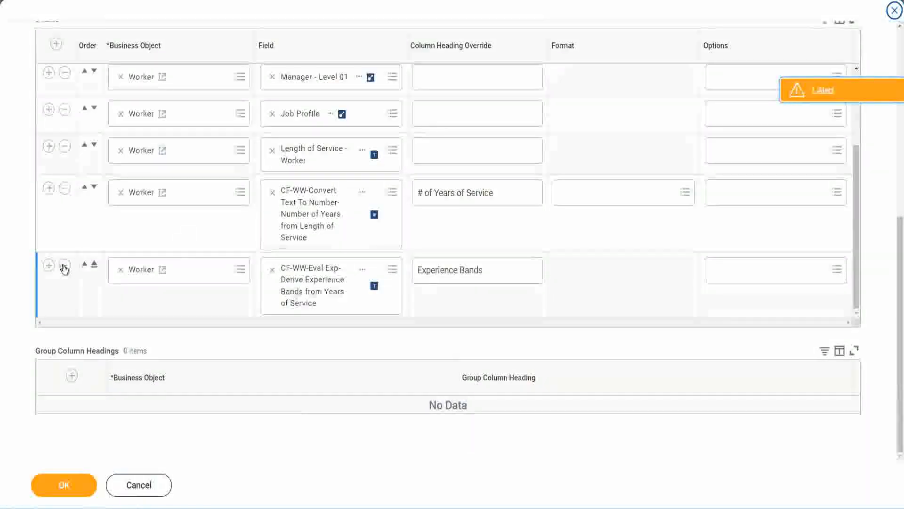
pyautogui.click(49, 265)
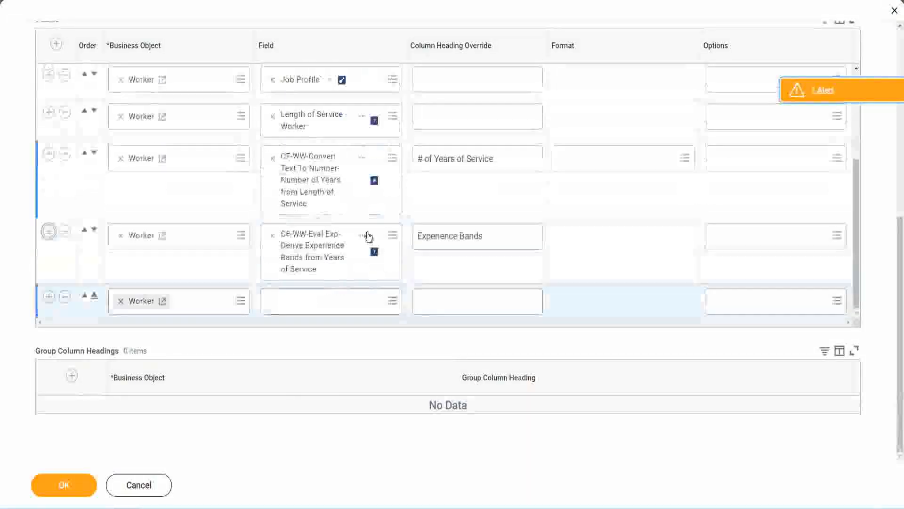
pyautogui.rightClick(315, 253)
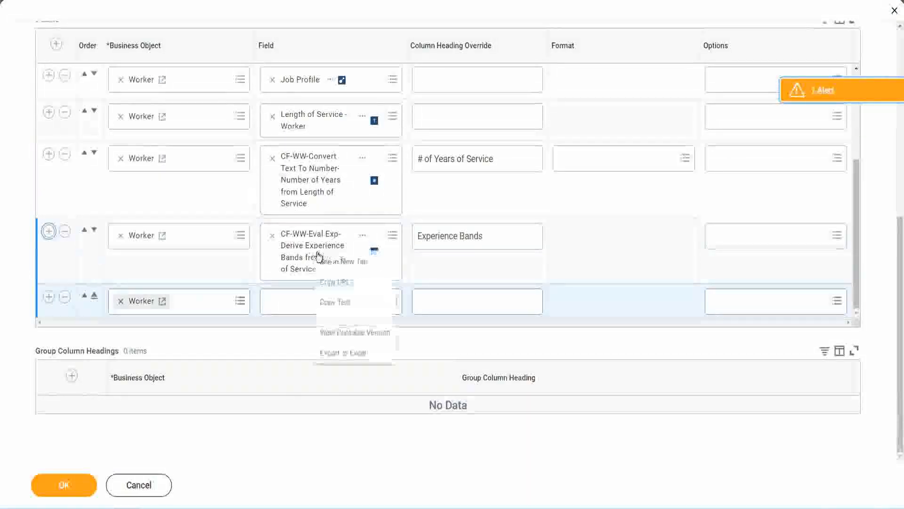
pyautogui.click(339, 303)
pyautogui.click(339, 309)
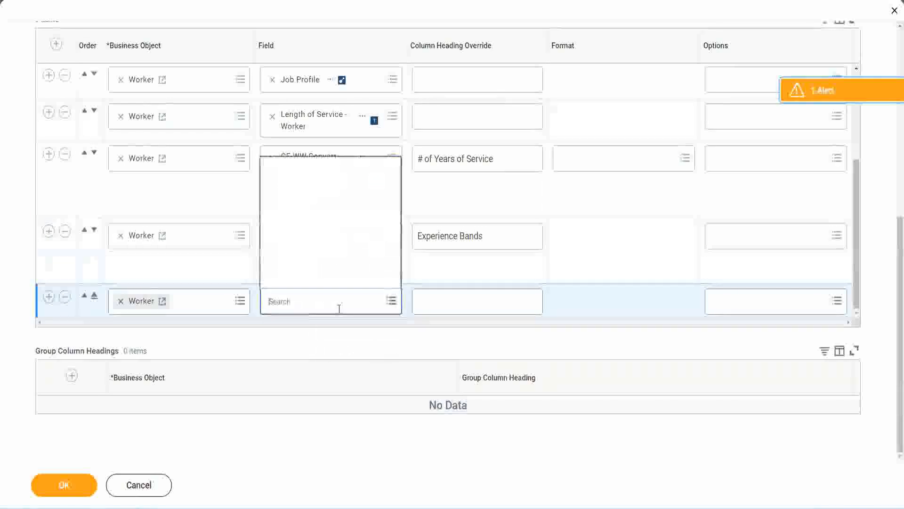
pyautogui.hotkey('ctrl', 'v')
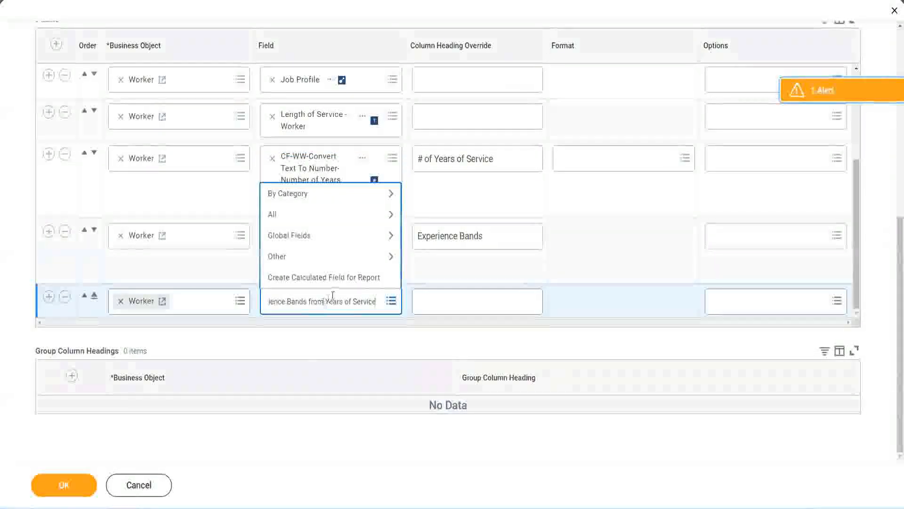
# - Shorten the search text to CF-WW-Eval Exp Band and select CF-WW-Eval Exp Band-Determine Experience Bands from Years of Service as the field
pyautogui.moveTo(272, 294); pyautogui.dragTo(232, 298)
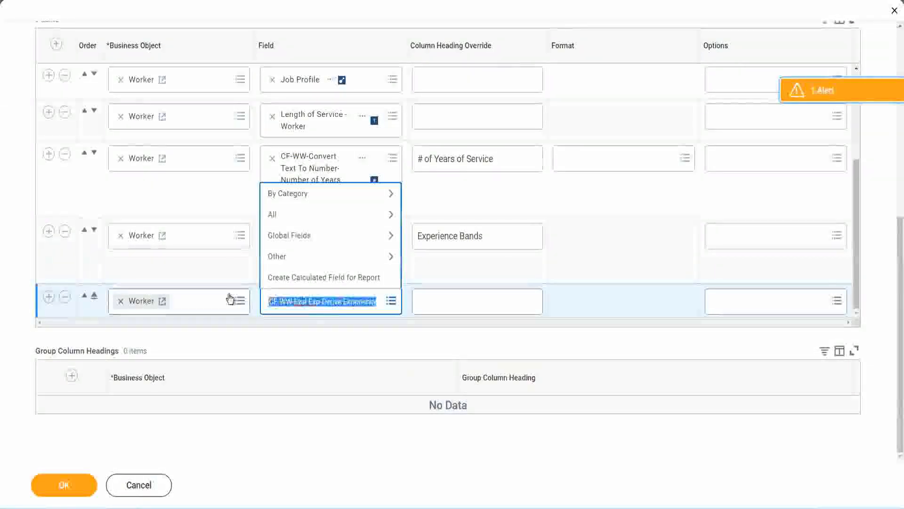
pyautogui.click(338, 309)
pyautogui.write('Band')
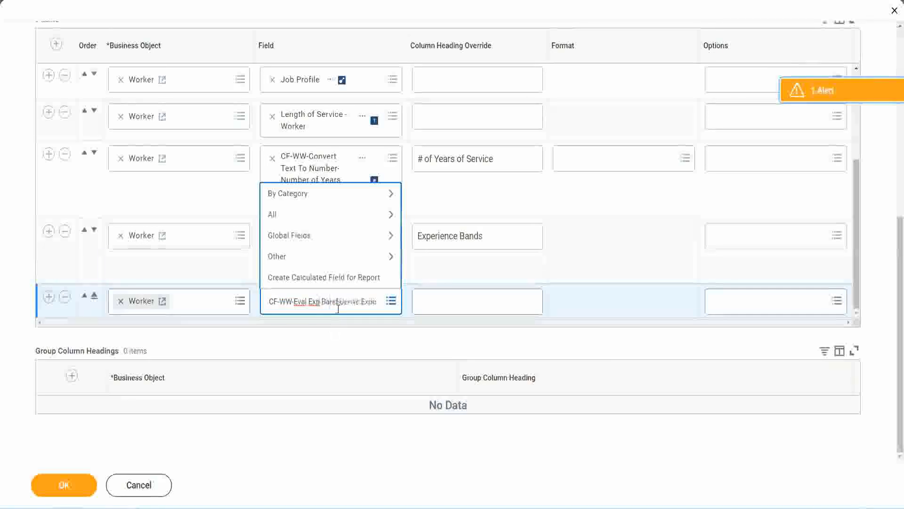
pyautogui.press('Delete')
pyautogui.press('Delete')
pyautogui.press('Delete')
pyautogui.press('Delete')
pyautogui.press('Delete')
pyautogui.press('Delete')
pyautogui.press('Delete')
pyautogui.press('Delete')
pyautogui.press('Delete')
pyautogui.press('Delete')
pyautogui.press('Delete')
pyautogui.press('Delete')
pyautogui.press('Delete')
pyautogui.press('Delete')
pyautogui.press('Delete')
pyautogui.press('Delete')
pyautogui.press('Delete')
pyautogui.press('Delete')
pyautogui.press('Delete')
pyautogui.press('Delete')
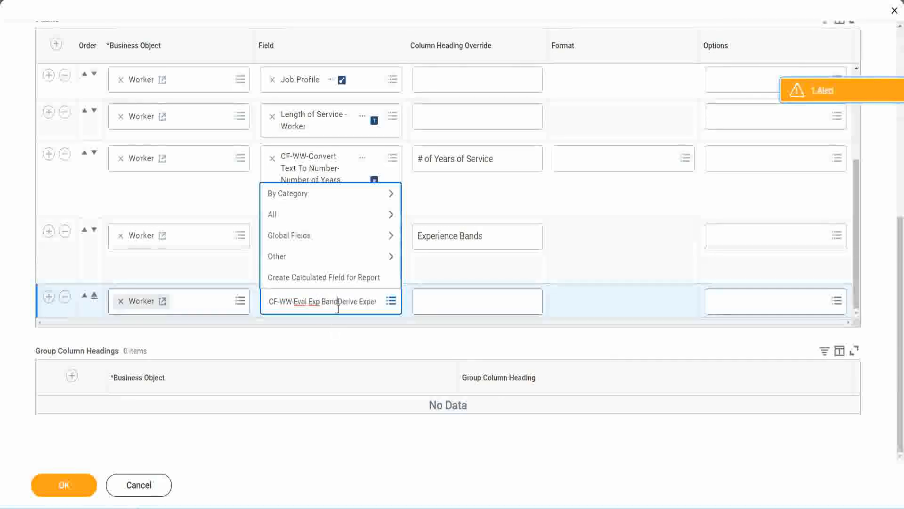
pyautogui.press('Delete')
pyautogui.press('Delete')
pyautogui.press('Delete')
pyautogui.press('Delete')
pyautogui.press('Delete')
pyautogui.press('Delete')
pyautogui.press('Delete')
pyautogui.press('Delete')
pyautogui.press('Delete')
pyautogui.press('Delete')
pyautogui.press('Delete')
pyautogui.press('Delete')
pyautogui.press('Delete')
pyautogui.press('Delete')
pyautogui.press('Delete')
pyautogui.press('Return')
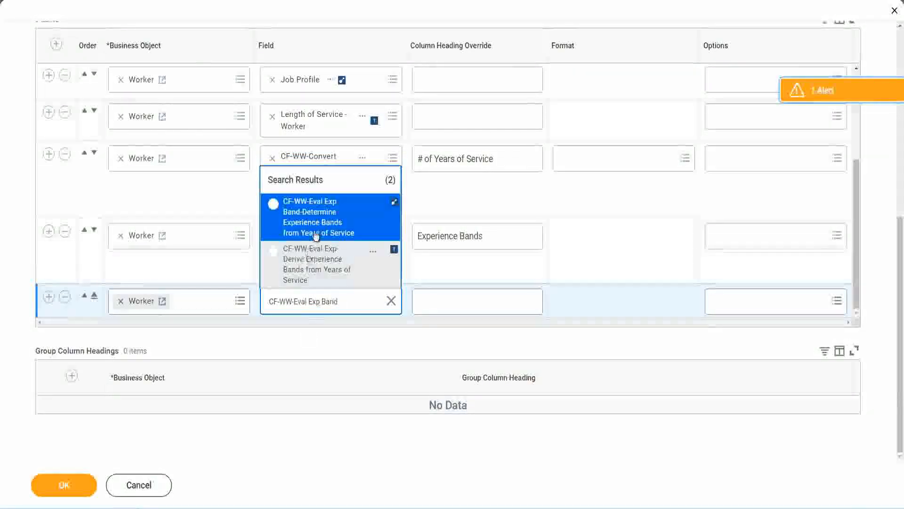
pyautogui.click(329, 223)
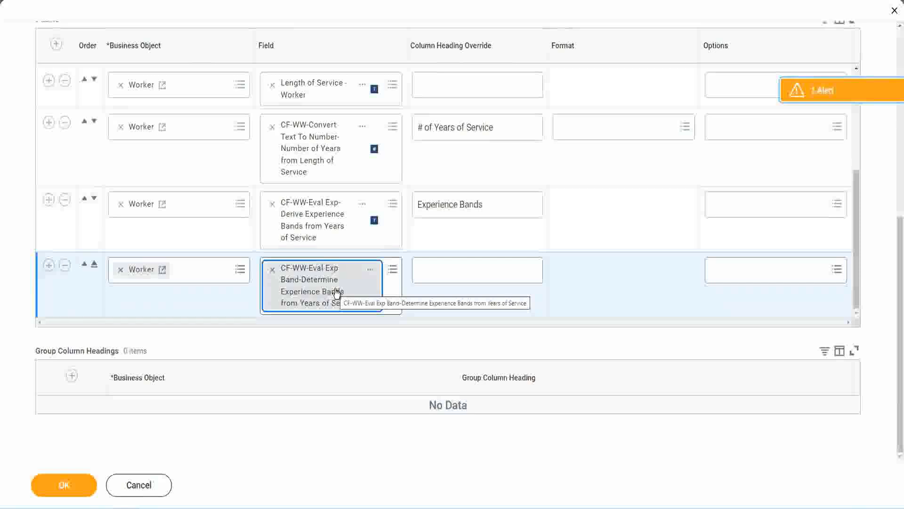
# - Set the new column's heading override to Experience Bands (Eval Exp Bands), reusing the existing Experience Bands heading, and save the report
pyautogui.tripleClick(498, 205)
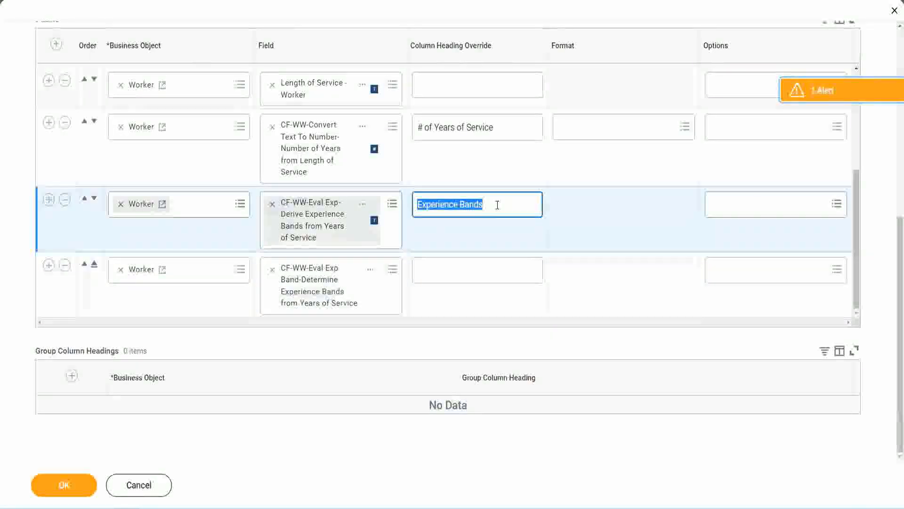
pyautogui.click(439, 269)
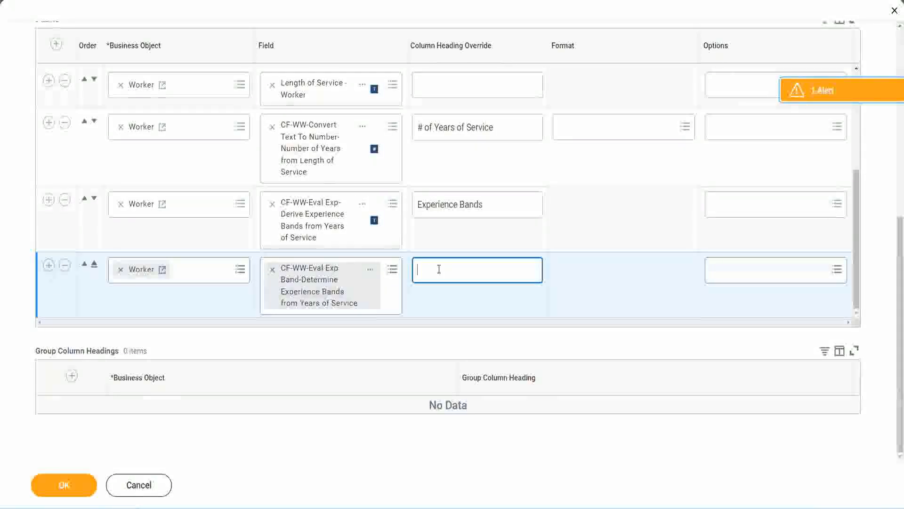
pyautogui.hotkey('ctrl', 'v')
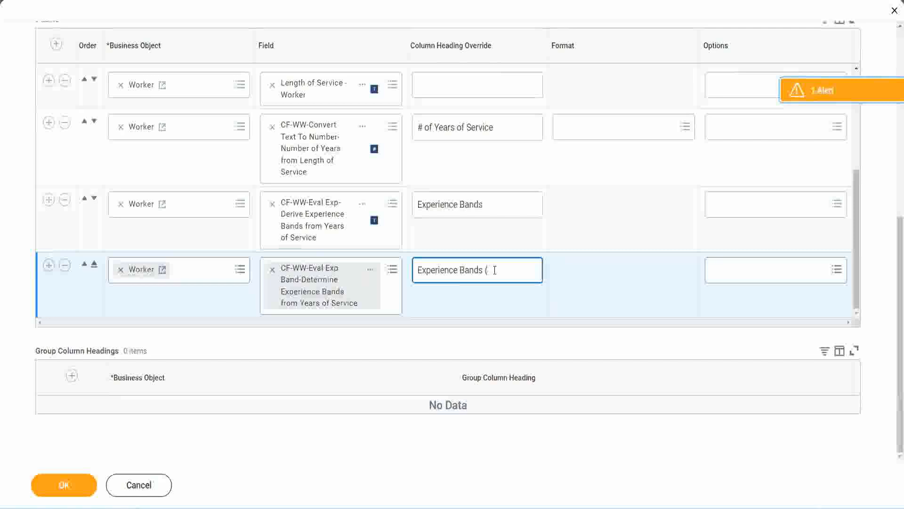
pyautogui.write('Eval E')
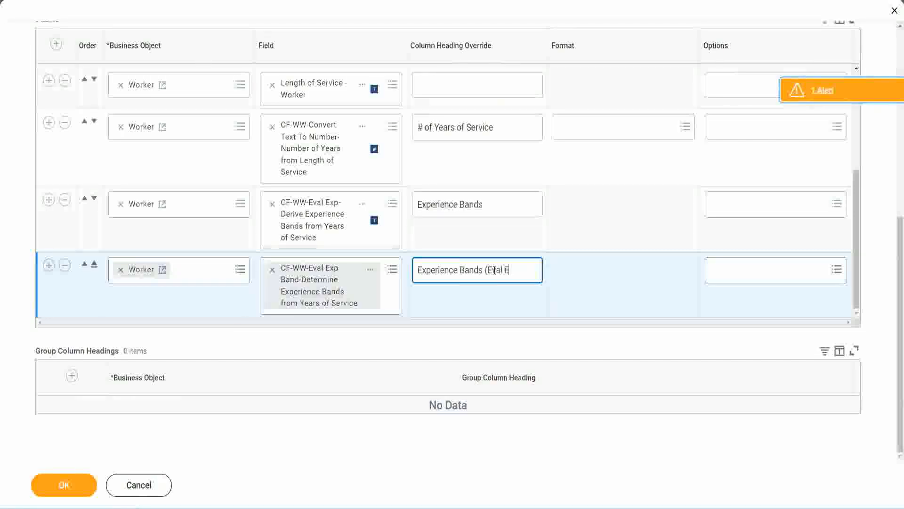
pyautogui.write('xp Bands)')
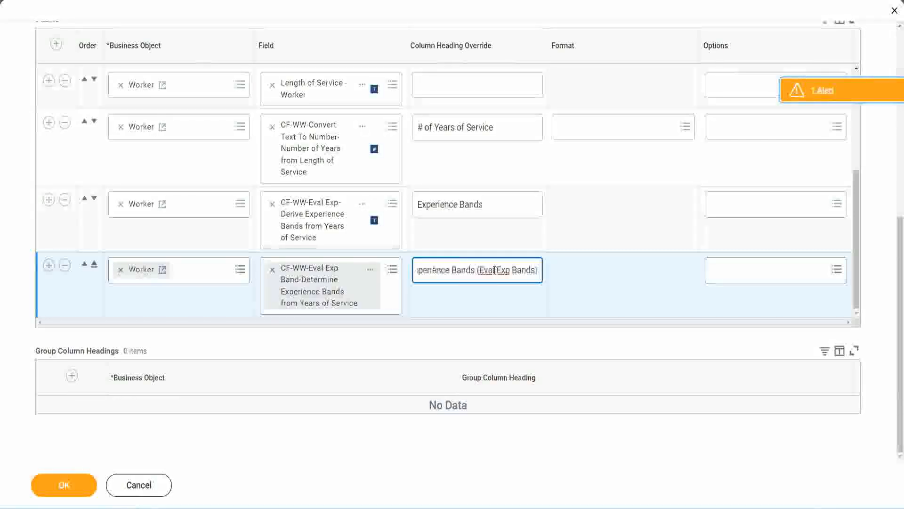
pyautogui.doubleClick(503, 270)
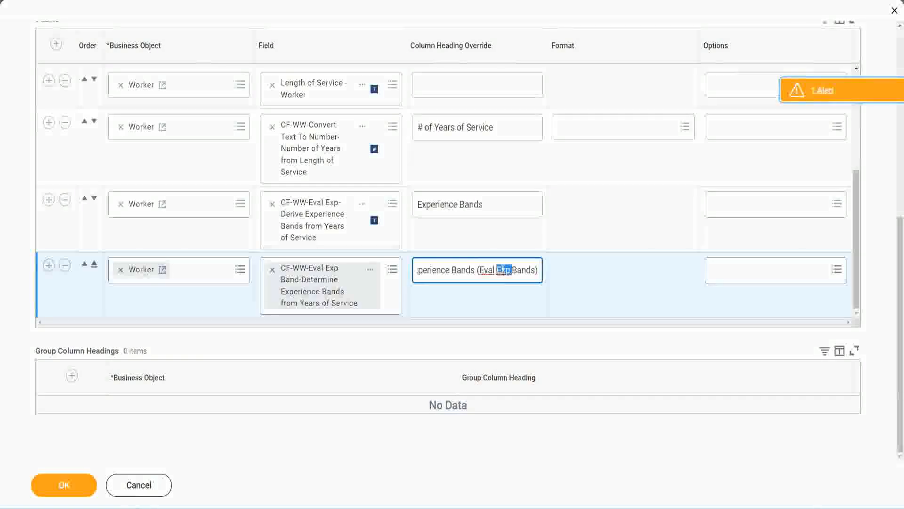
pyautogui.click(521, 266)
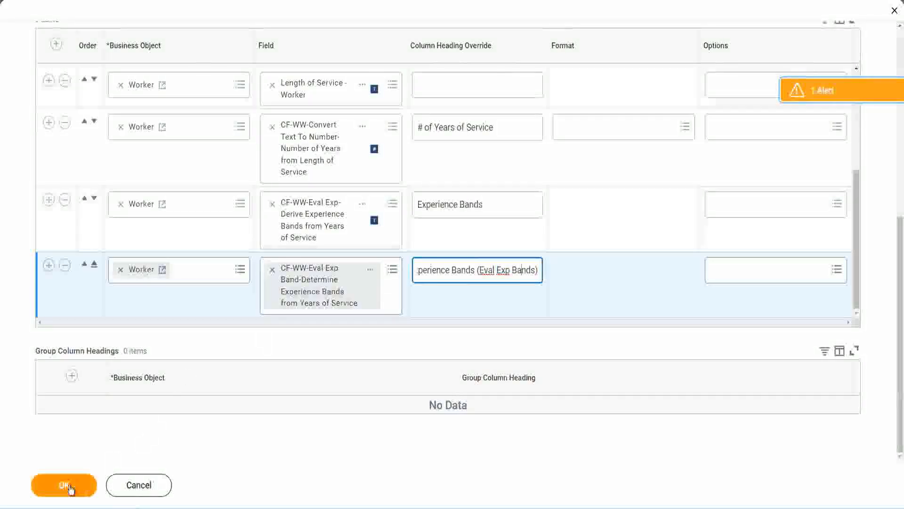
pyautogui.click(69, 486)
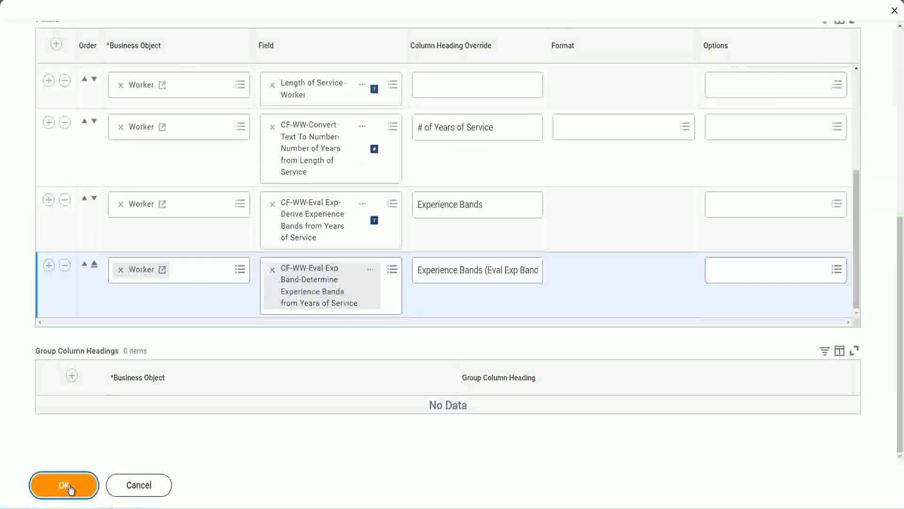